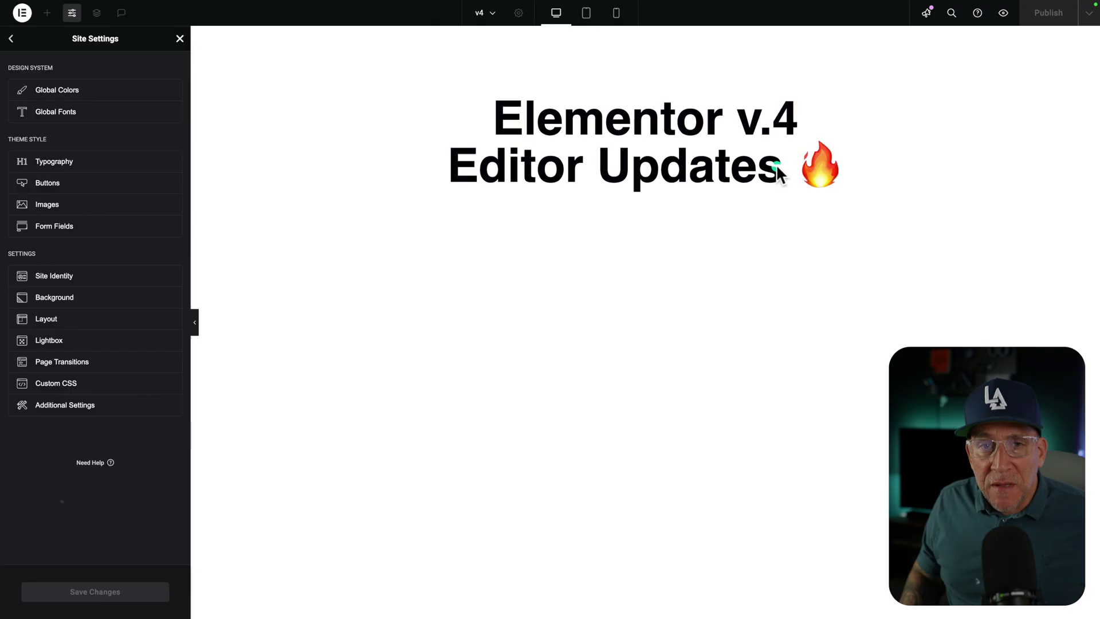
Step: Review the global font styles, header-xs typography and the global colour palette in Site Settings
left_click(47, 112)
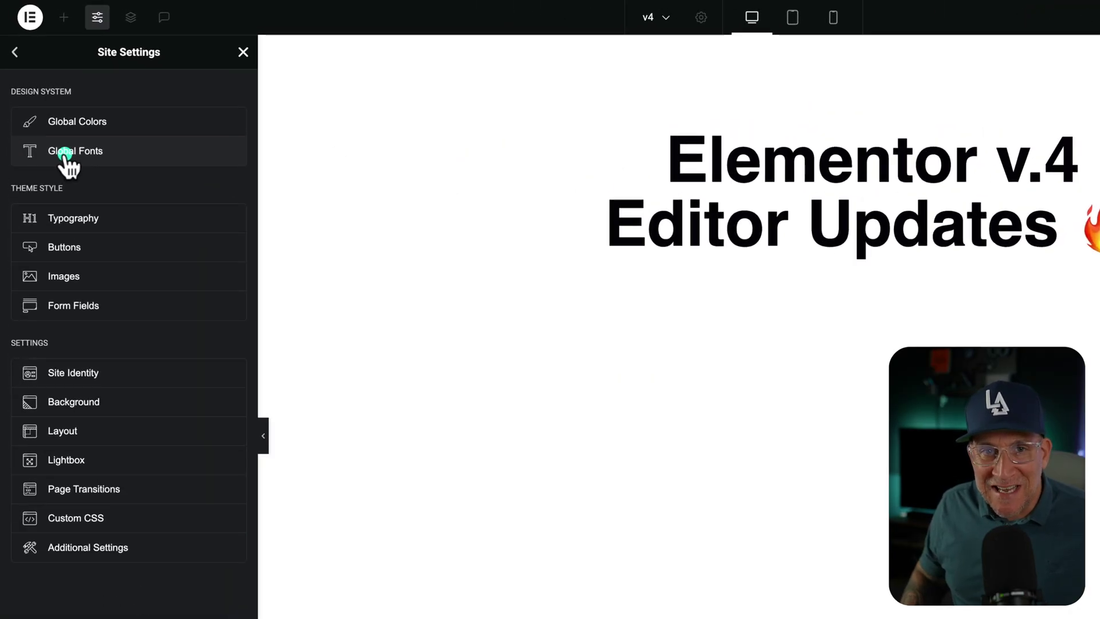
left_click(65, 152)
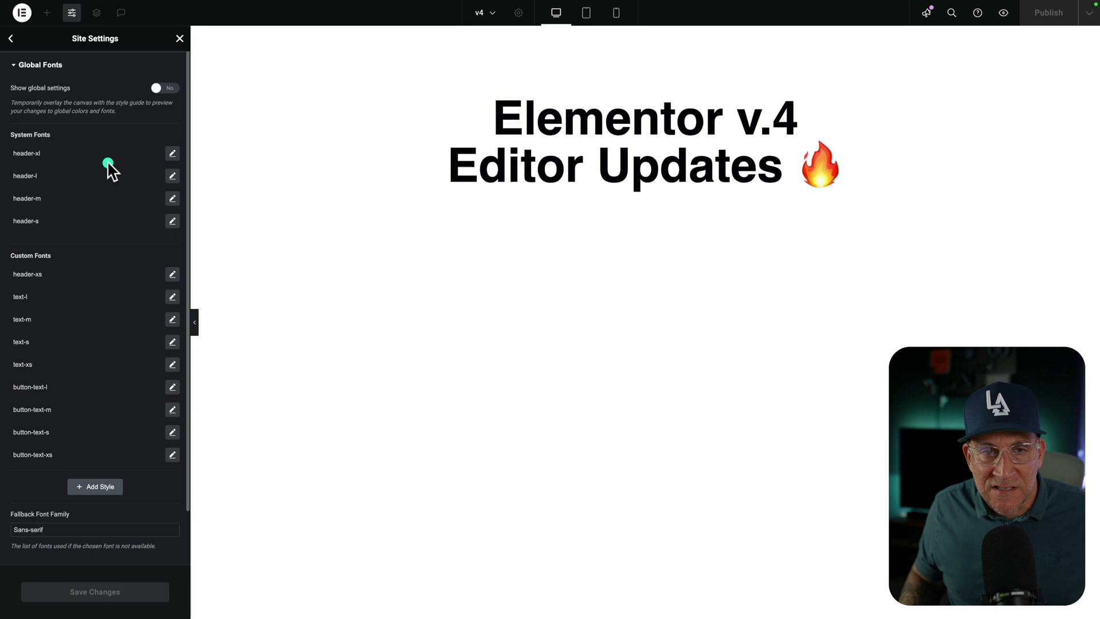
left_click(172, 275)
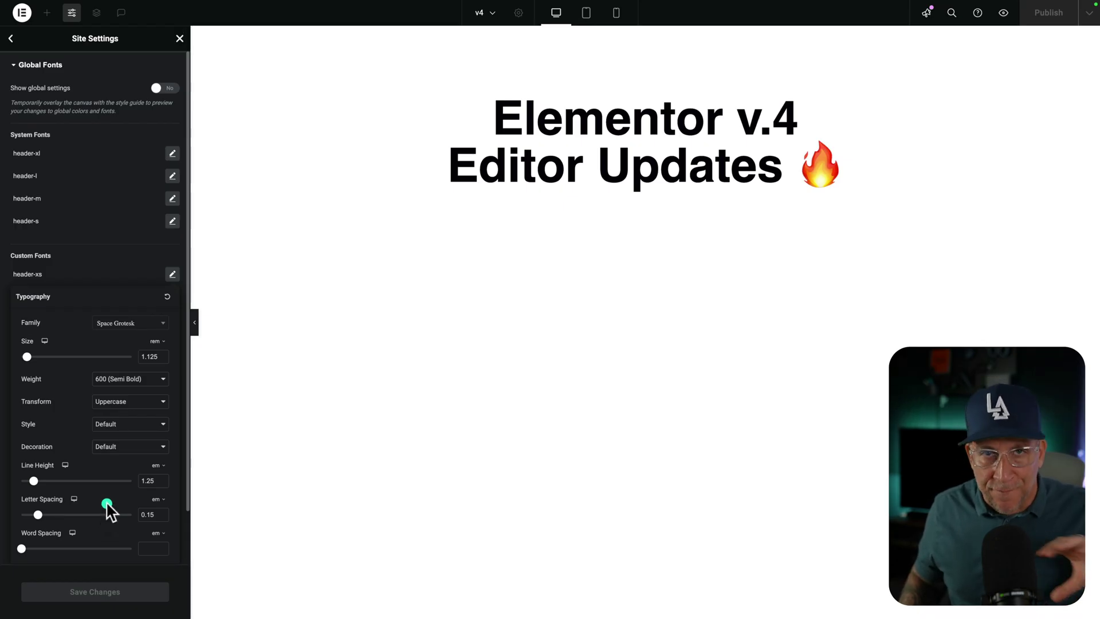
left_click(13, 40)
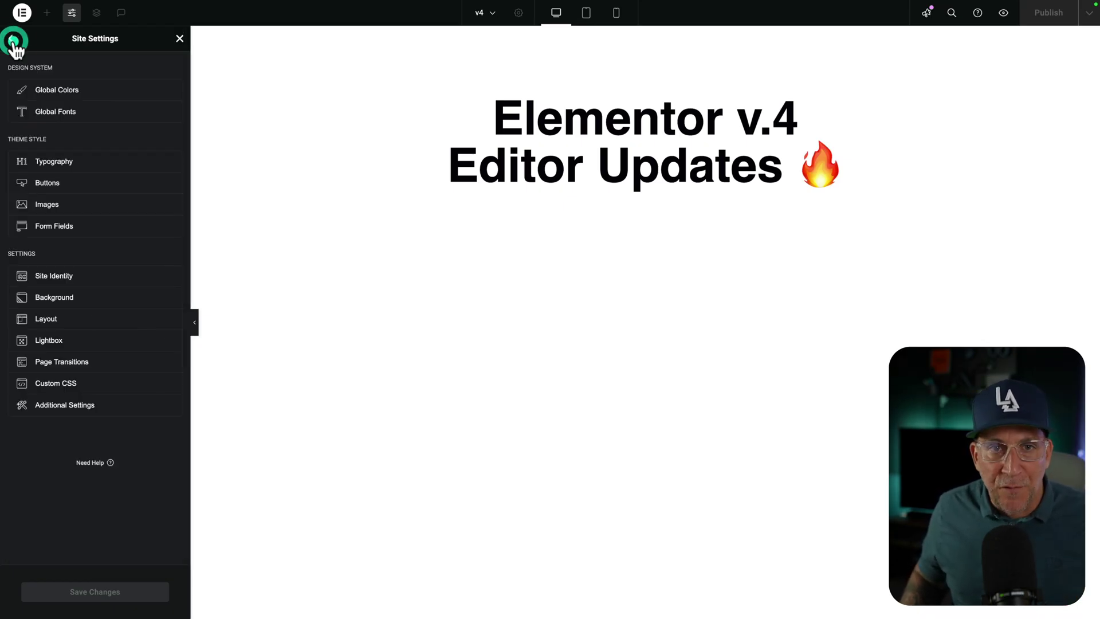
left_click(65, 92)
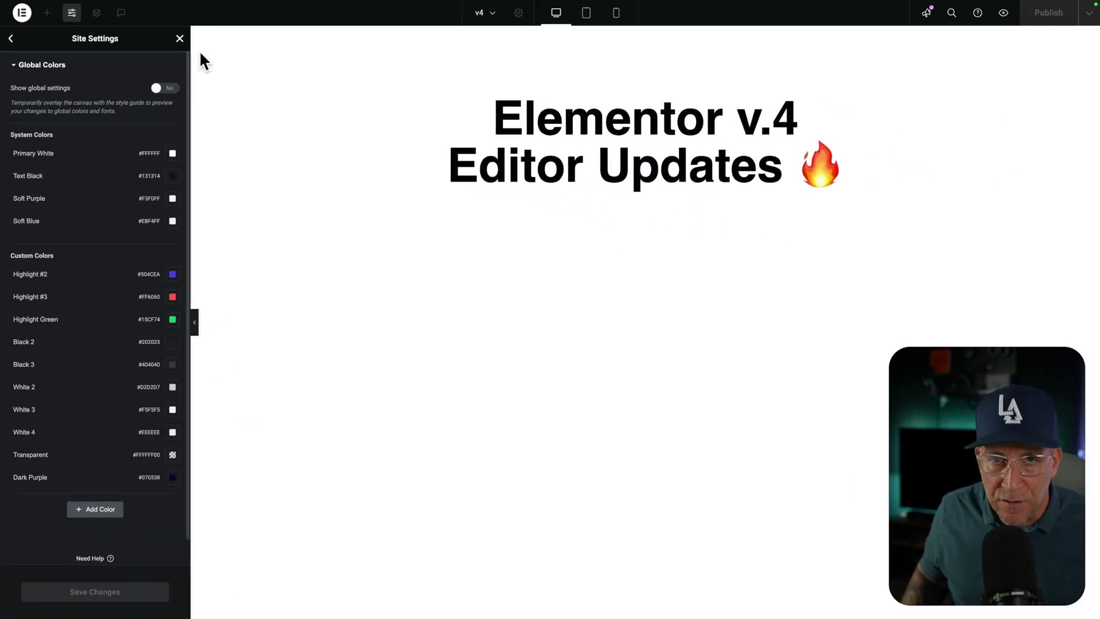
Step: Close Site Settings and show the selected heading's typography styles
left_click(180, 40)
left_click(178, 39)
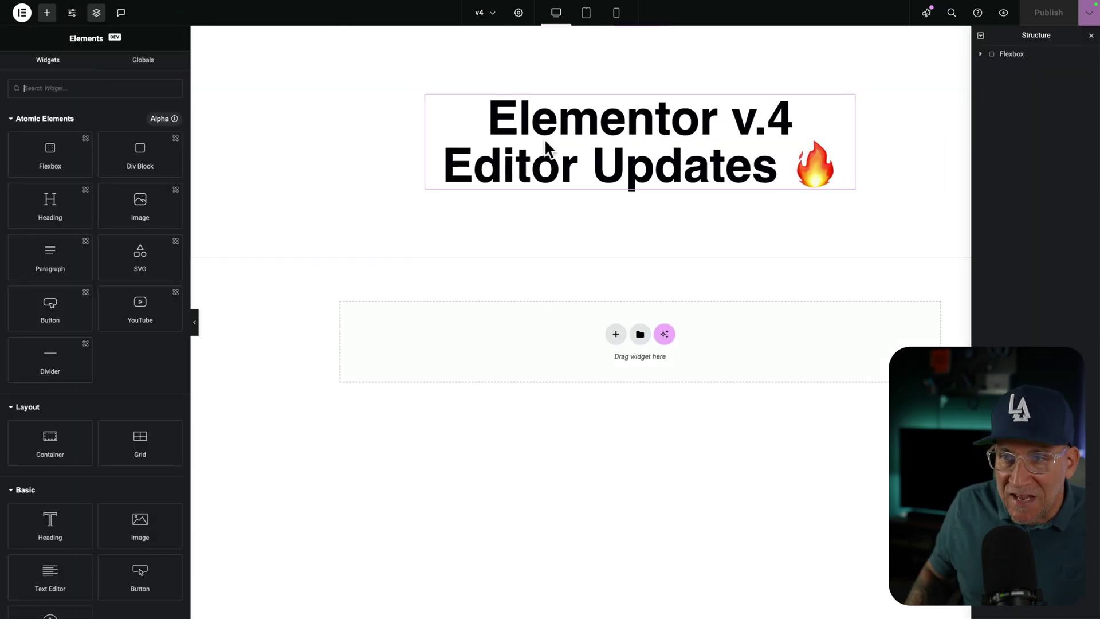
left_click(634, 115)
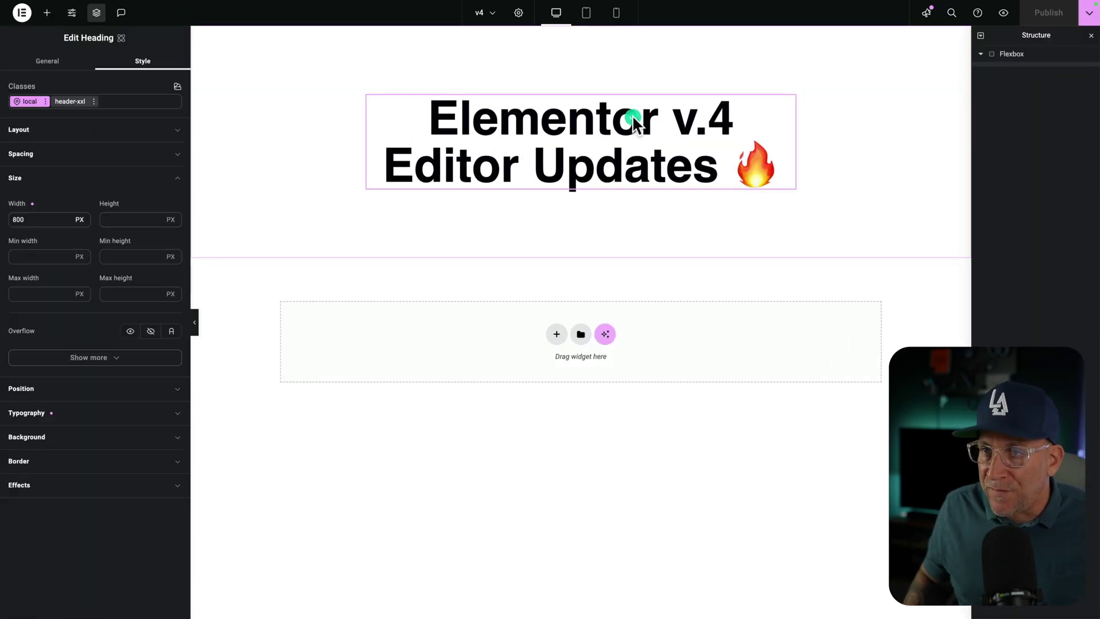
left_click(130, 129)
left_click(63, 225)
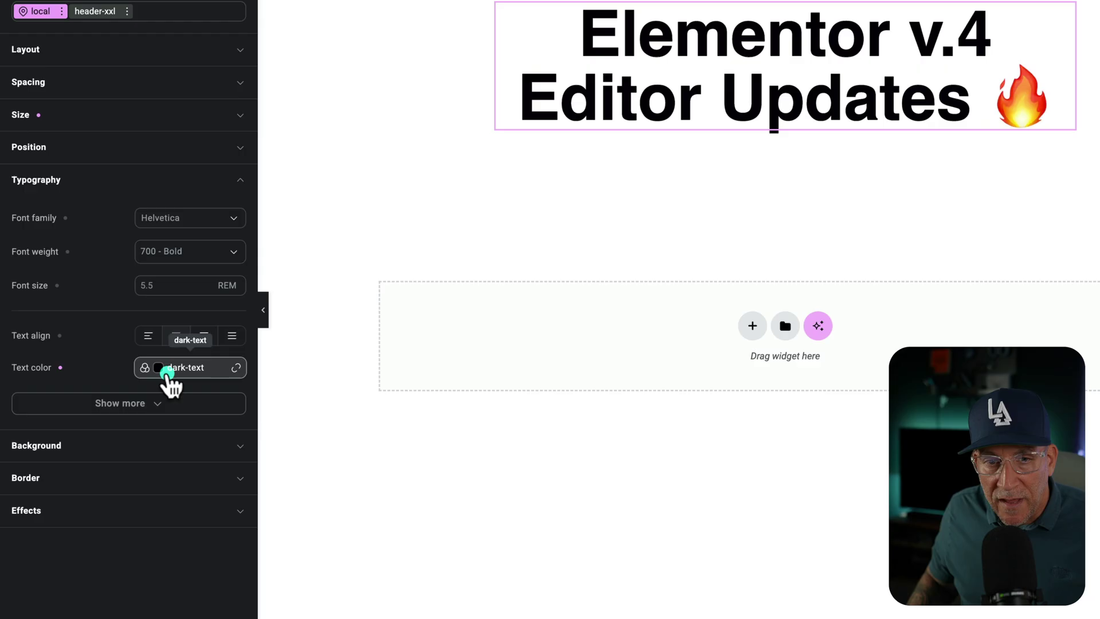
Step: Detach the heading's text colour from dark-text, then relink it to the dark-text variable
left_click(234, 368)
left_click(112, 358)
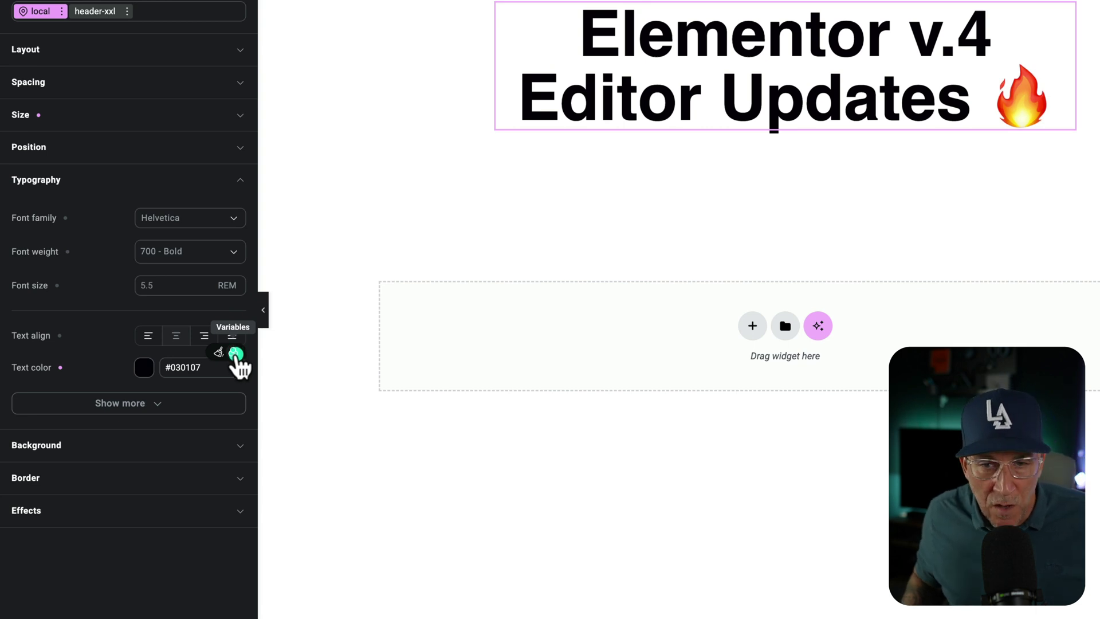
left_click(235, 353)
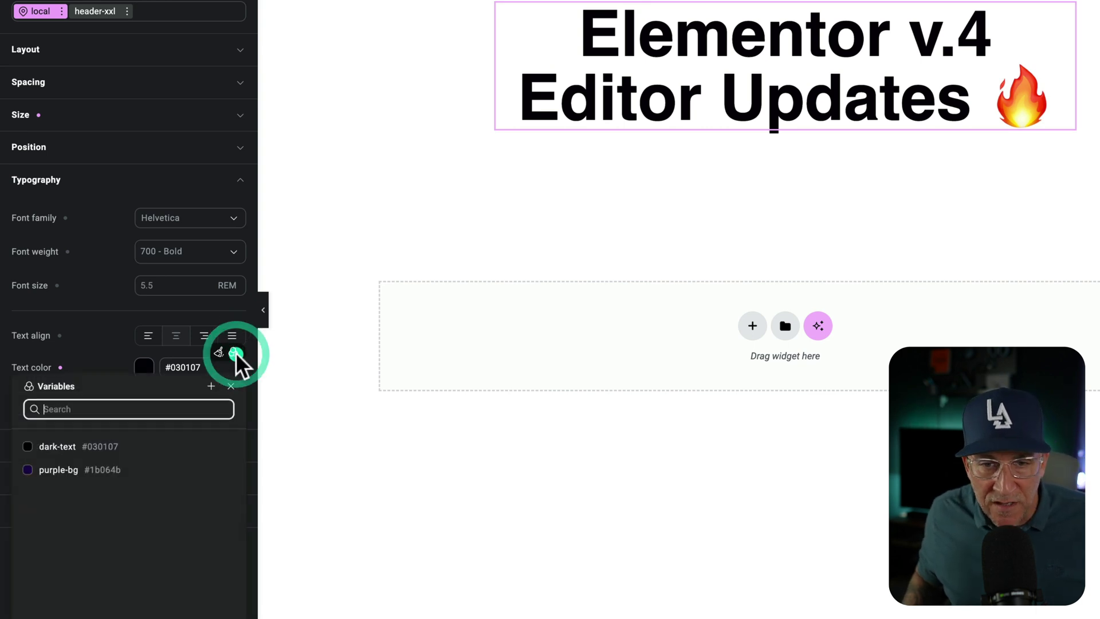
left_click(54, 447)
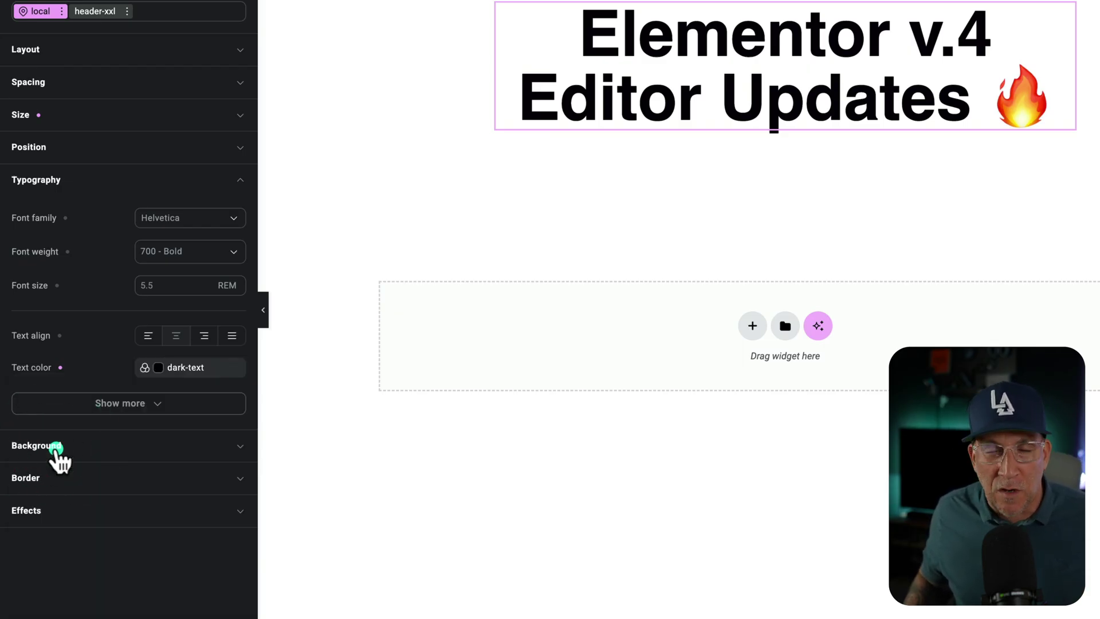
Step: Create a light-text colour variable with a near-white bluish value (#f9fbff) for the heading text
left_click(198, 370)
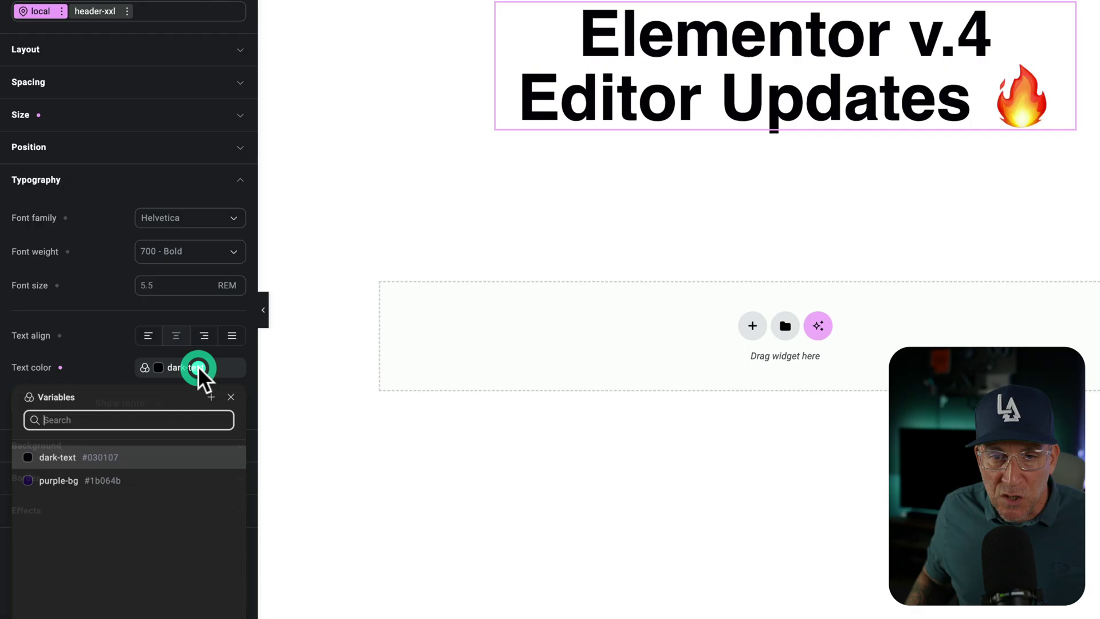
left_click(211, 397)
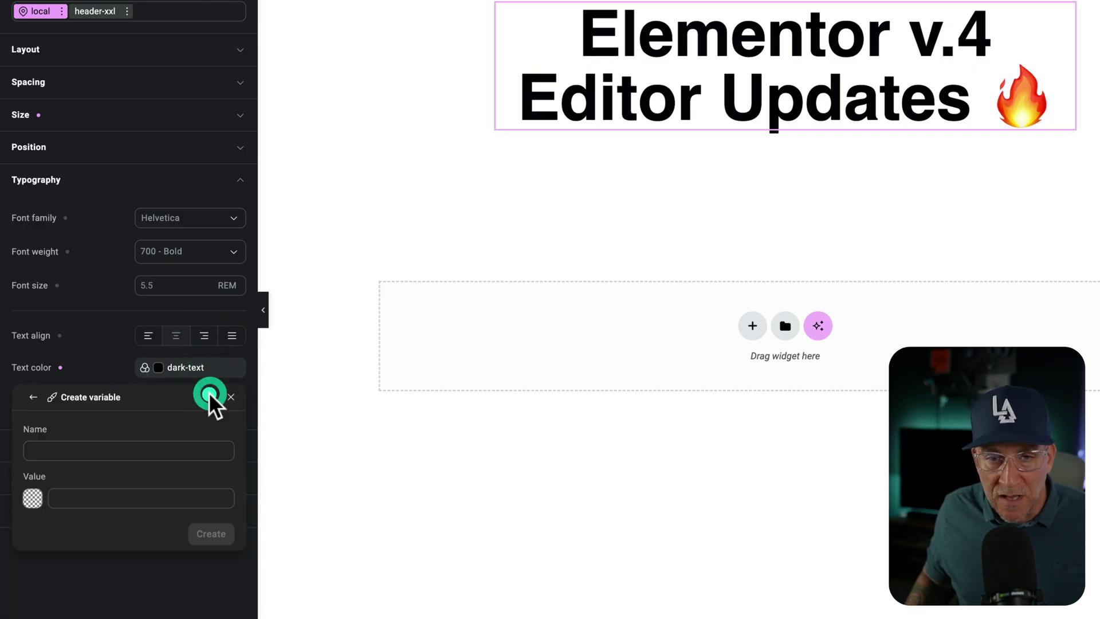
left_click(73, 449)
type("lig")
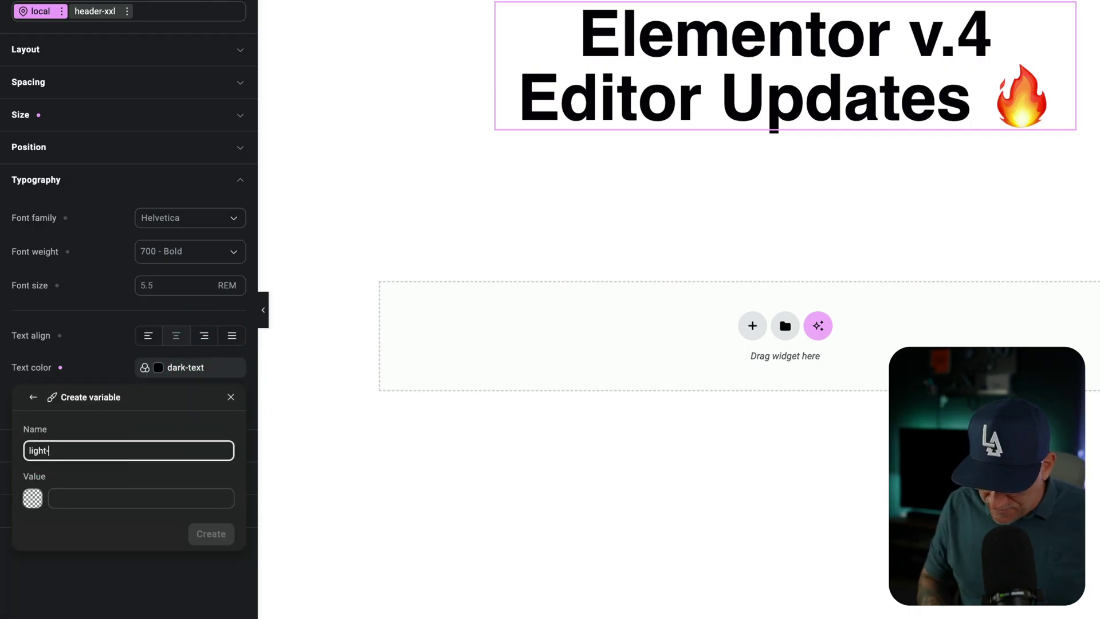
type("ht-text")
left_click(33, 498)
left_click(266, 398)
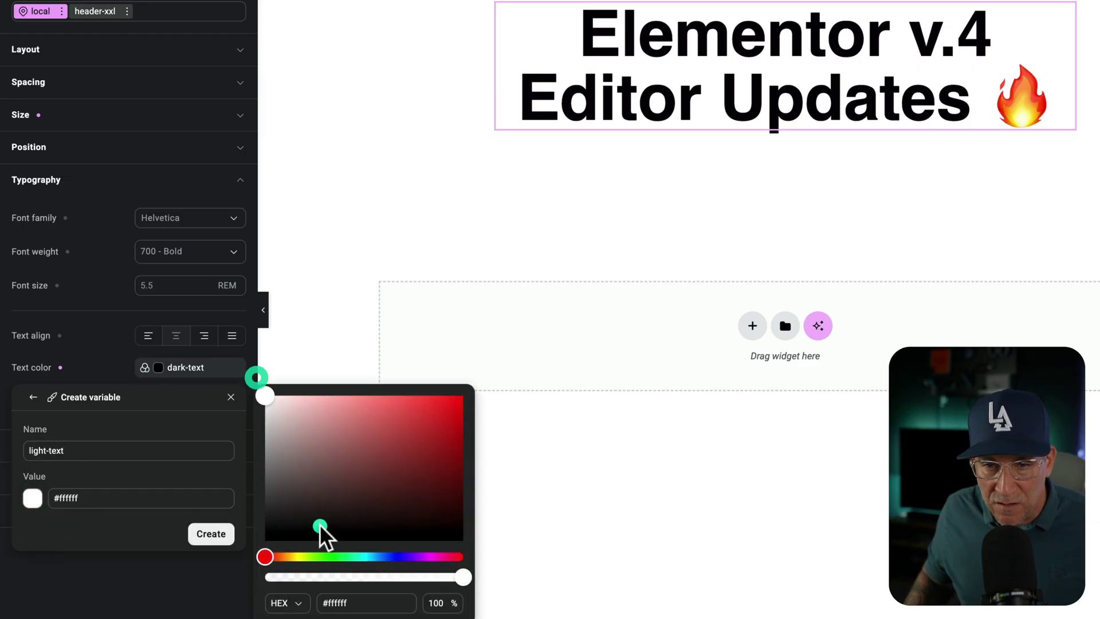
left_click(370, 555)
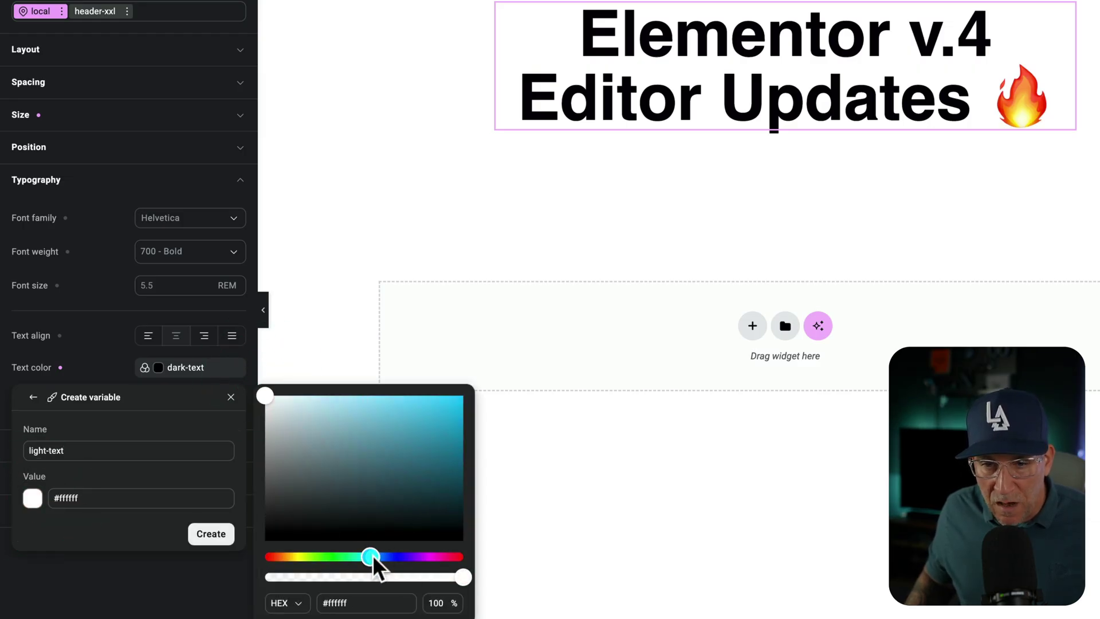
left_click_drag(372, 554, 384, 554)
left_click(270, 397)
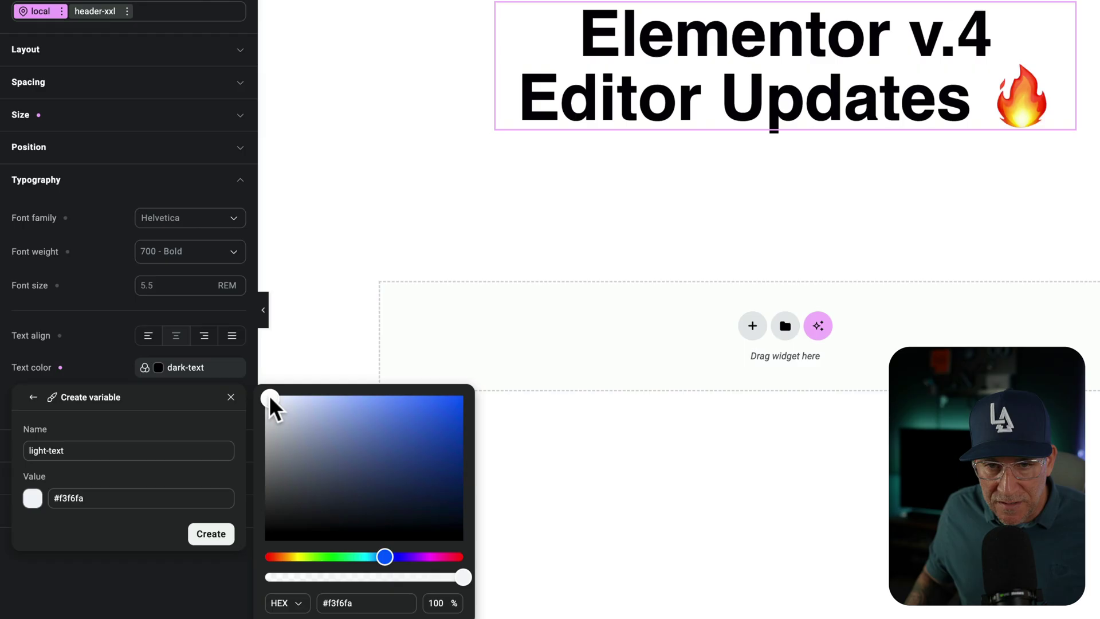
left_click(269, 394)
left_click(211, 532)
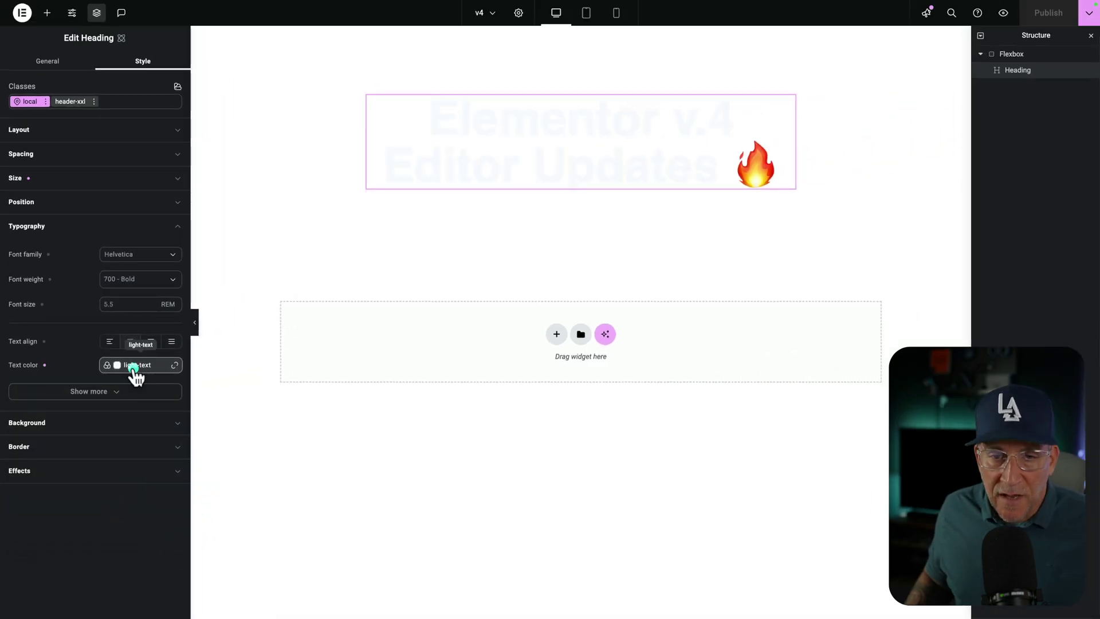
Step: Switch the heading's text colour from light-text back to the dark-text variable
left_click(134, 370)
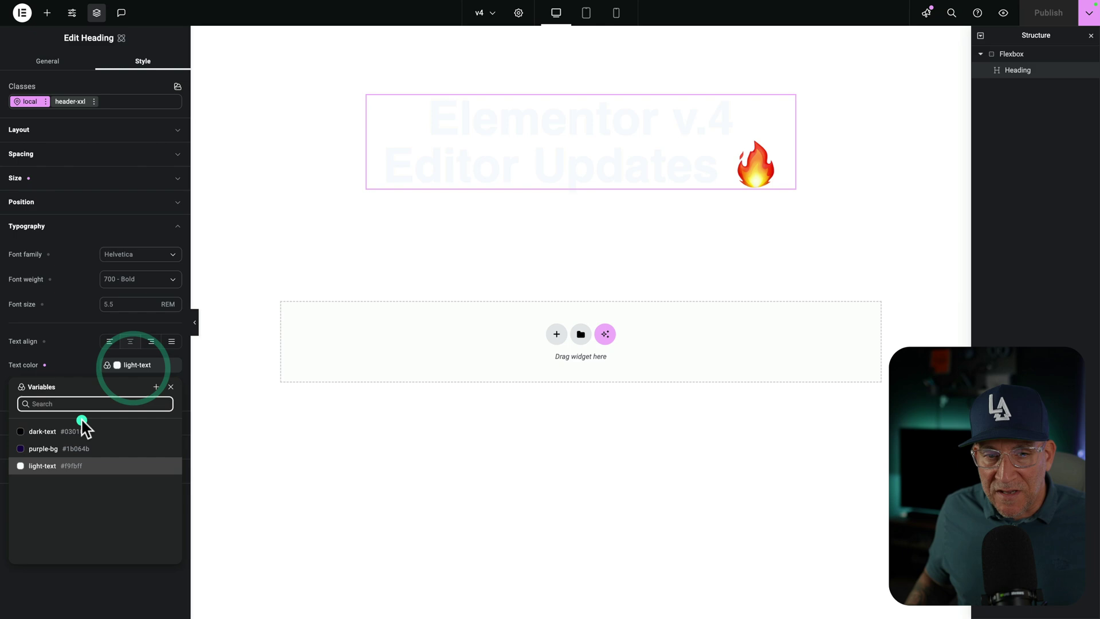
left_click(65, 431)
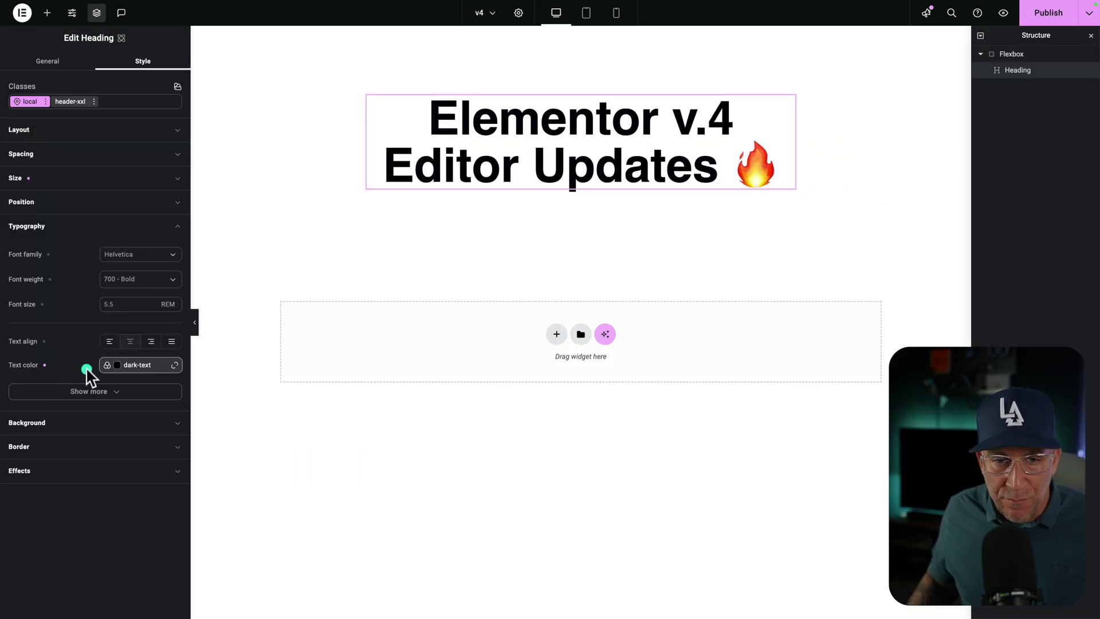
Step: Preview the page with the latest changes and inspect the heading in DevTools
left_click(1004, 13)
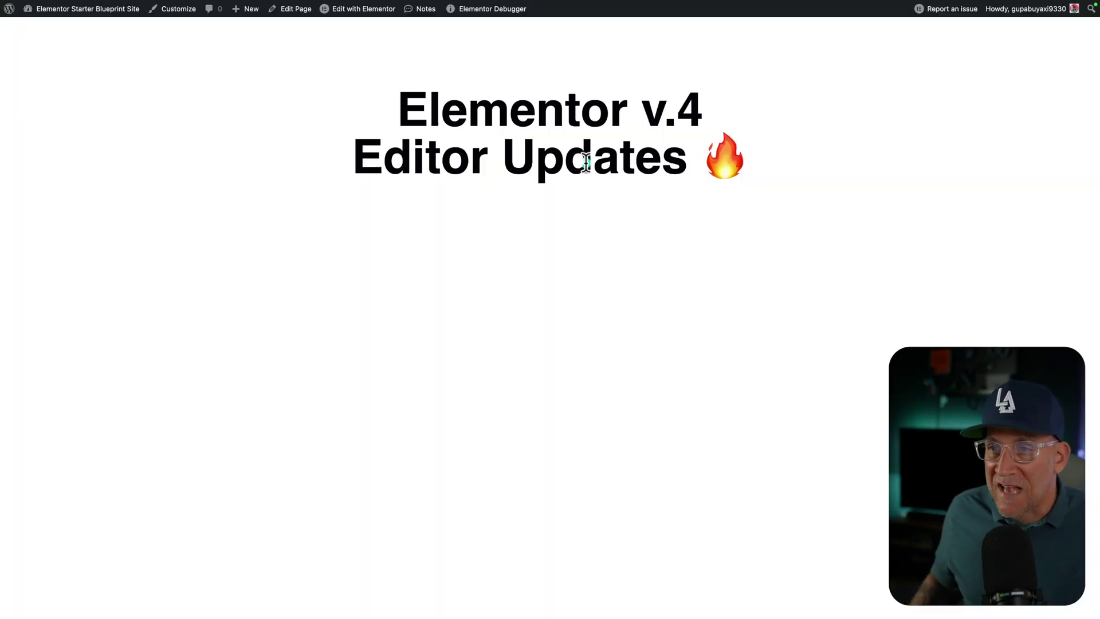
right_click(586, 162)
left_click(617, 237)
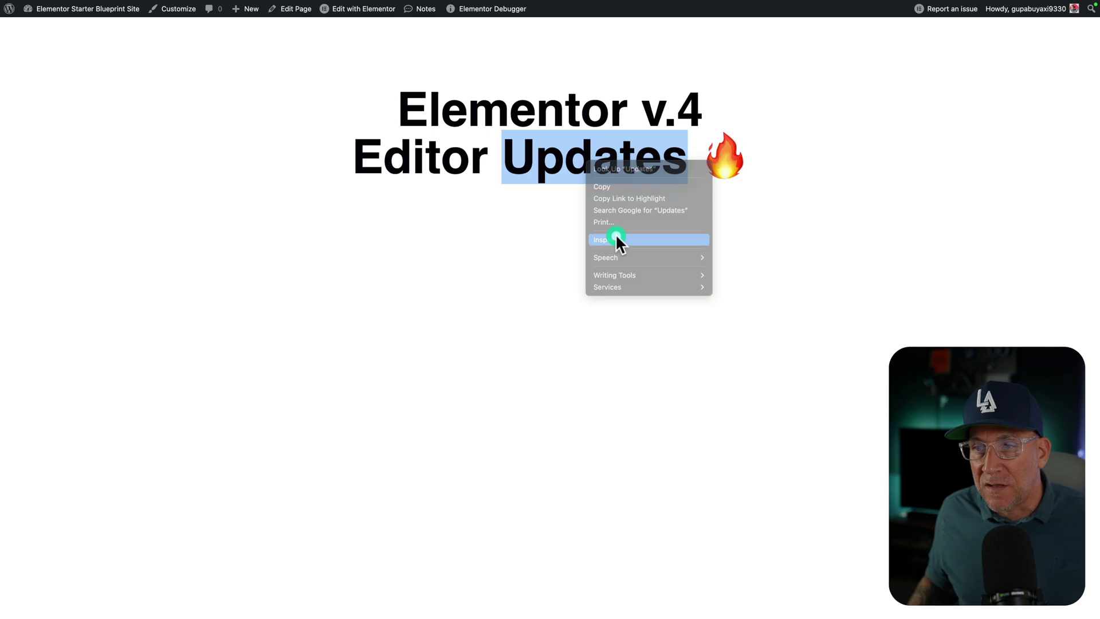
Step: Dock DevTools below the heading and select the h2 to show its color: var(--dark-text) rule
left_click(369, 142)
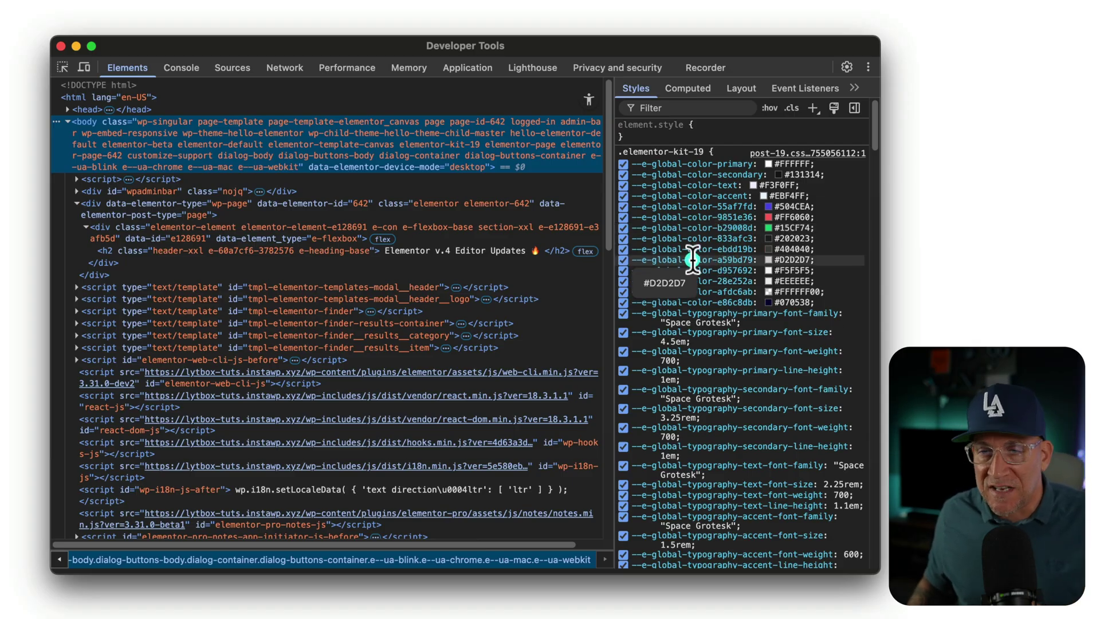
left_click_drag(235, 47, 181, 232)
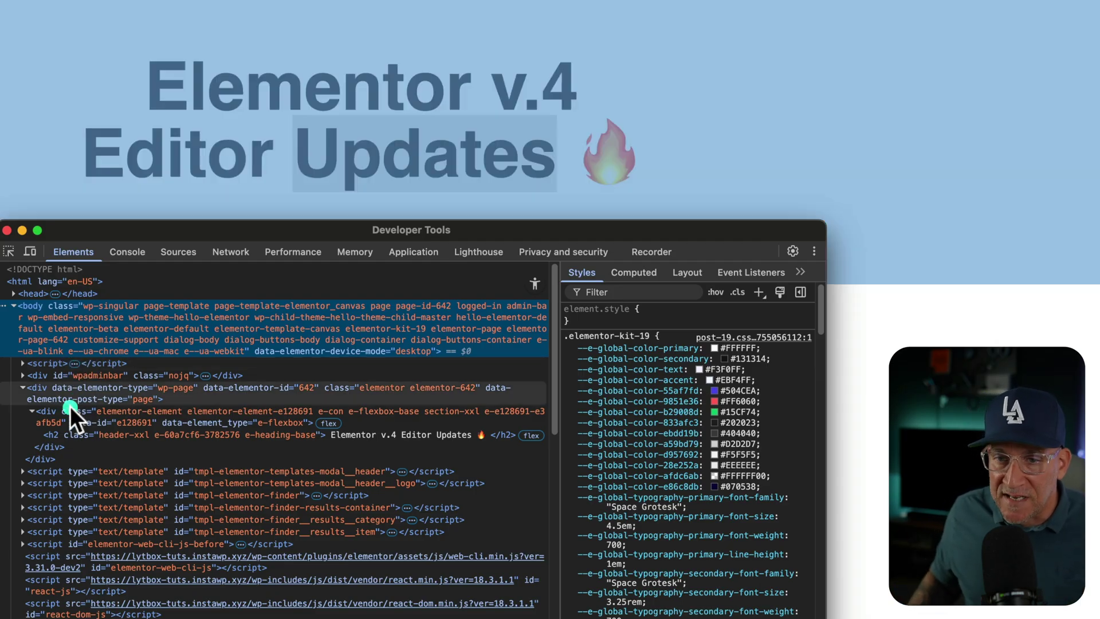
left_click(51, 431)
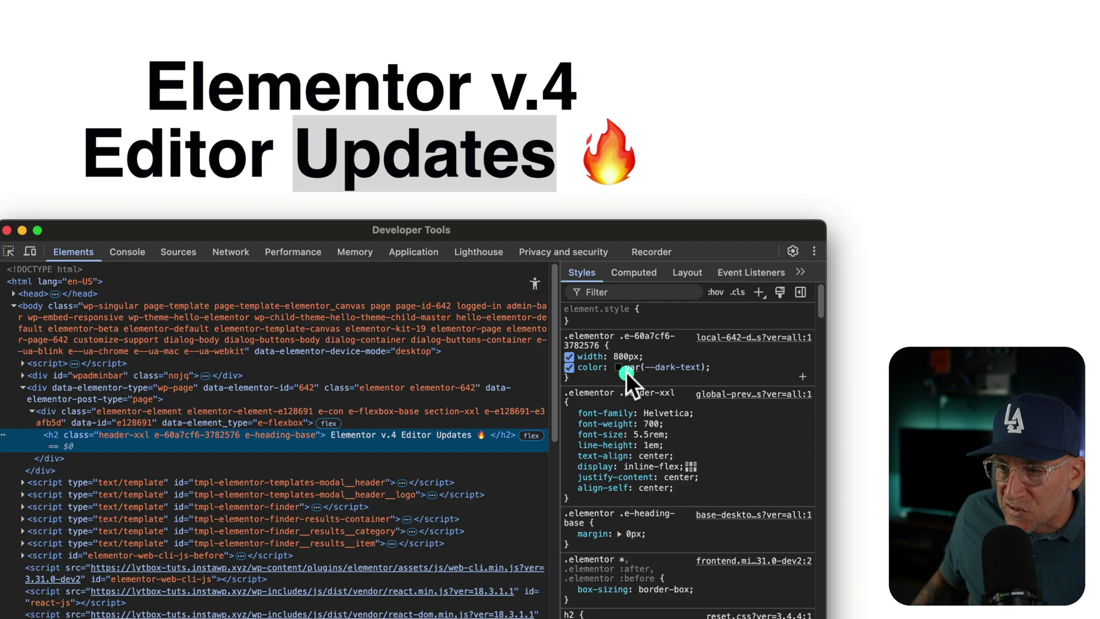
mouse_move(634, 370)
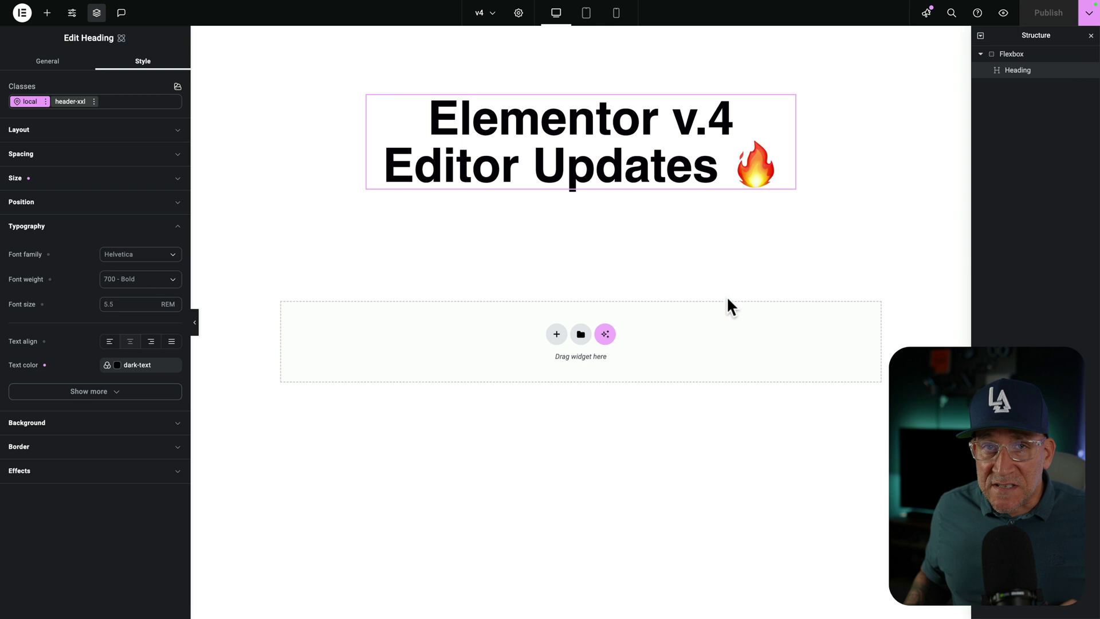
left_click(143, 369)
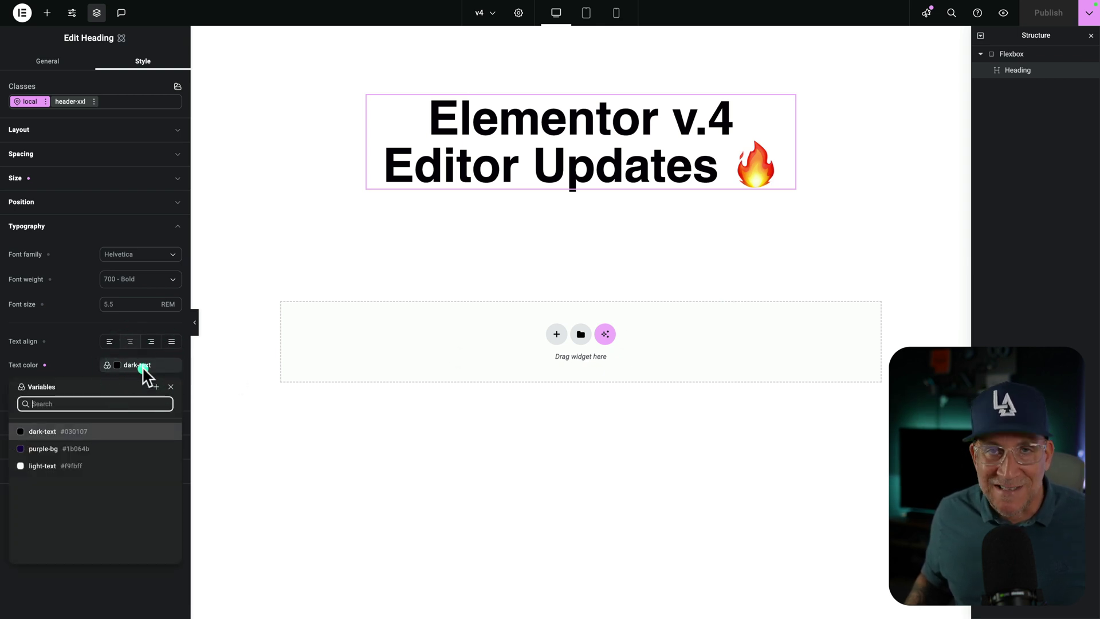
left_click(84, 366)
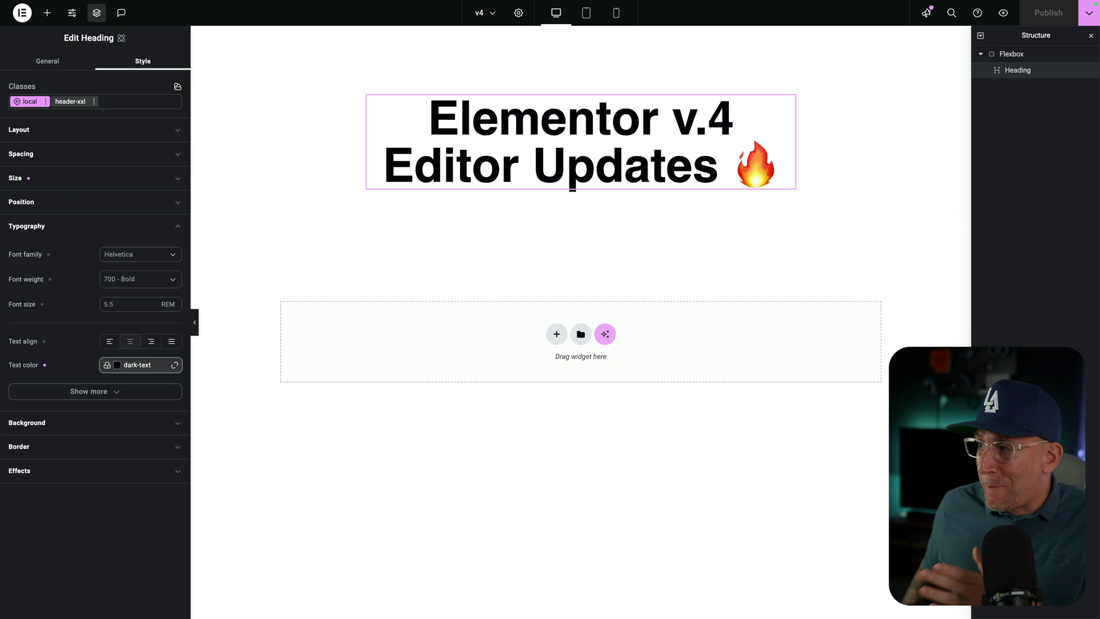
Step: Add a Blur filter to the heading, setting the radius to 6 then 10px
left_click(164, 472)
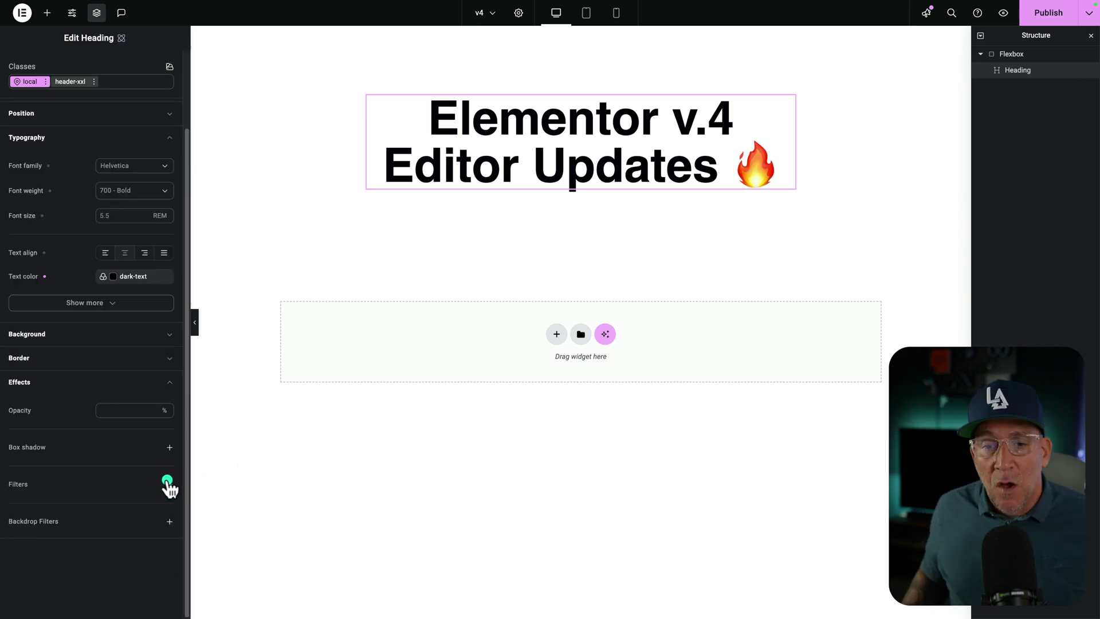
left_click(169, 482)
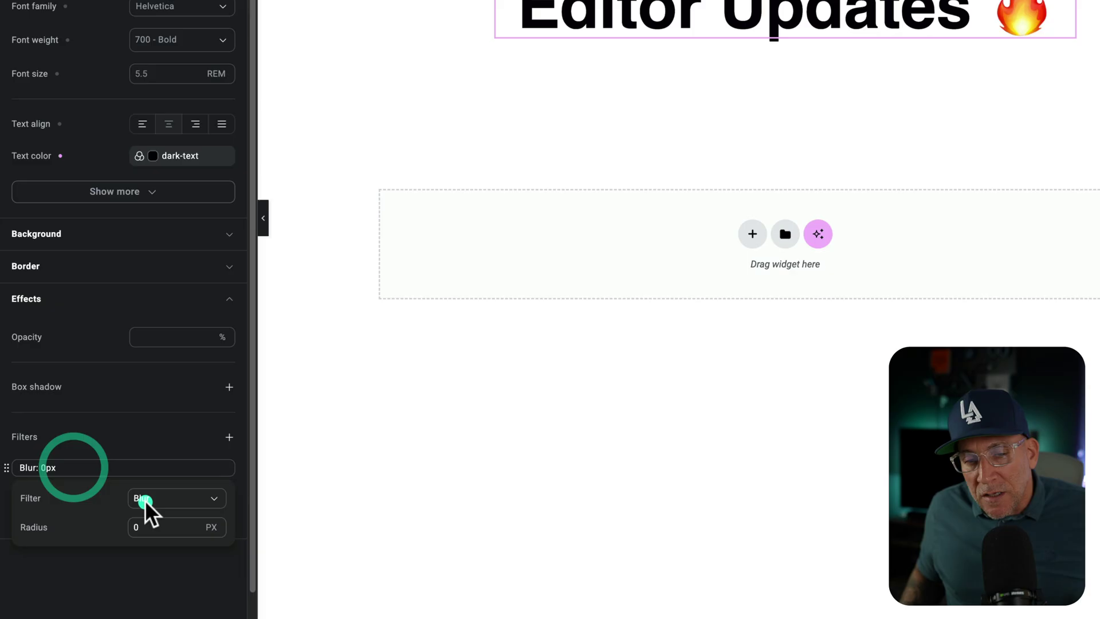
left_click(167, 499)
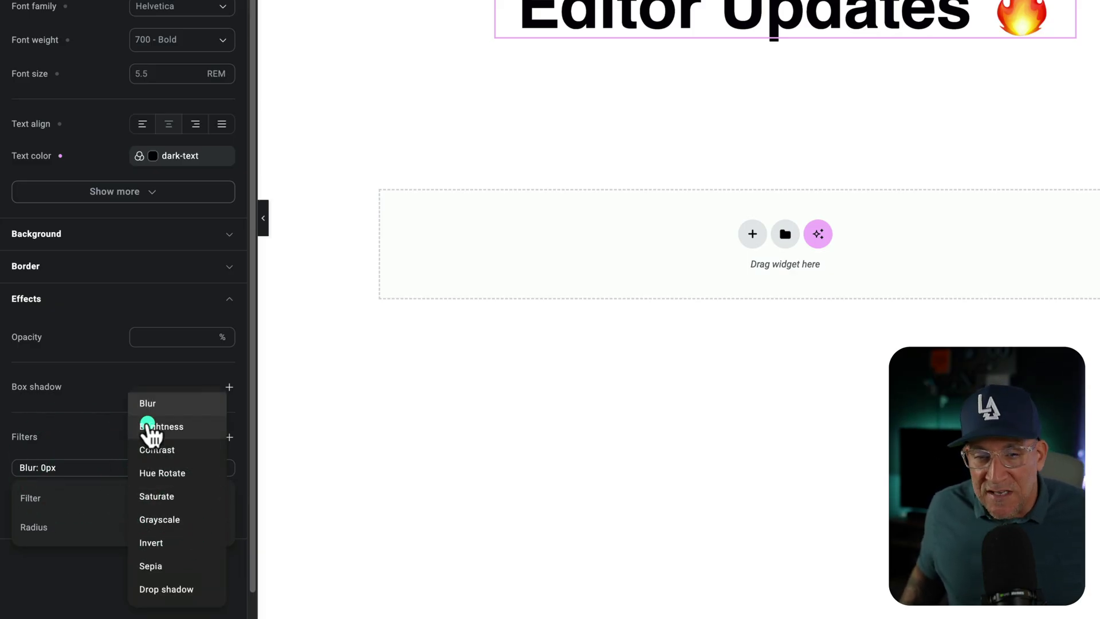
left_click(144, 401)
left_click(156, 527)
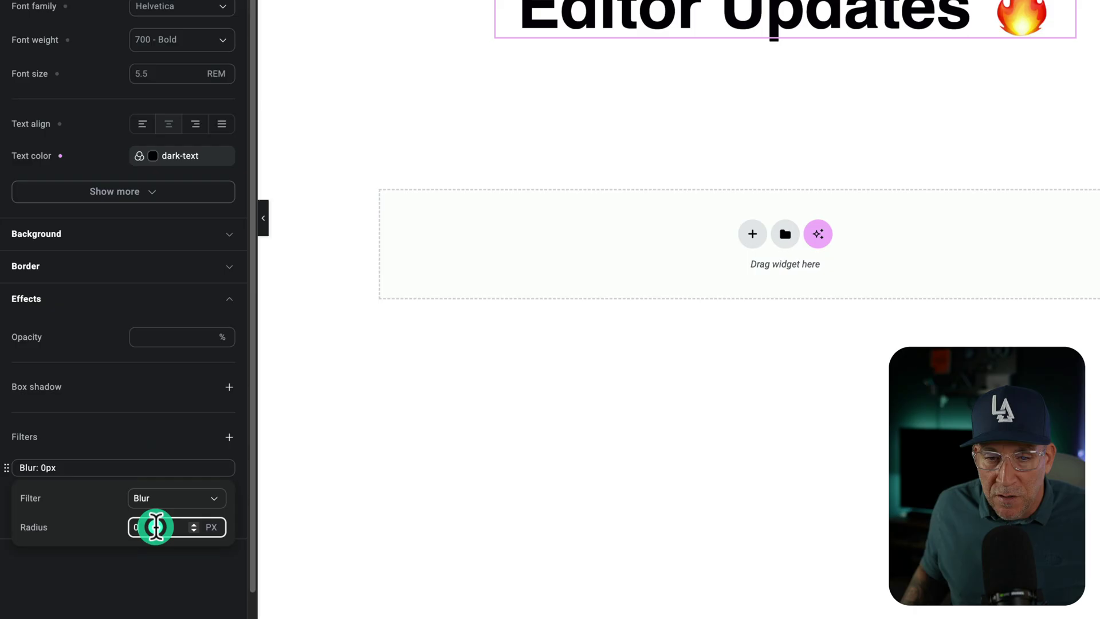
key("BackSpace")
type("6")
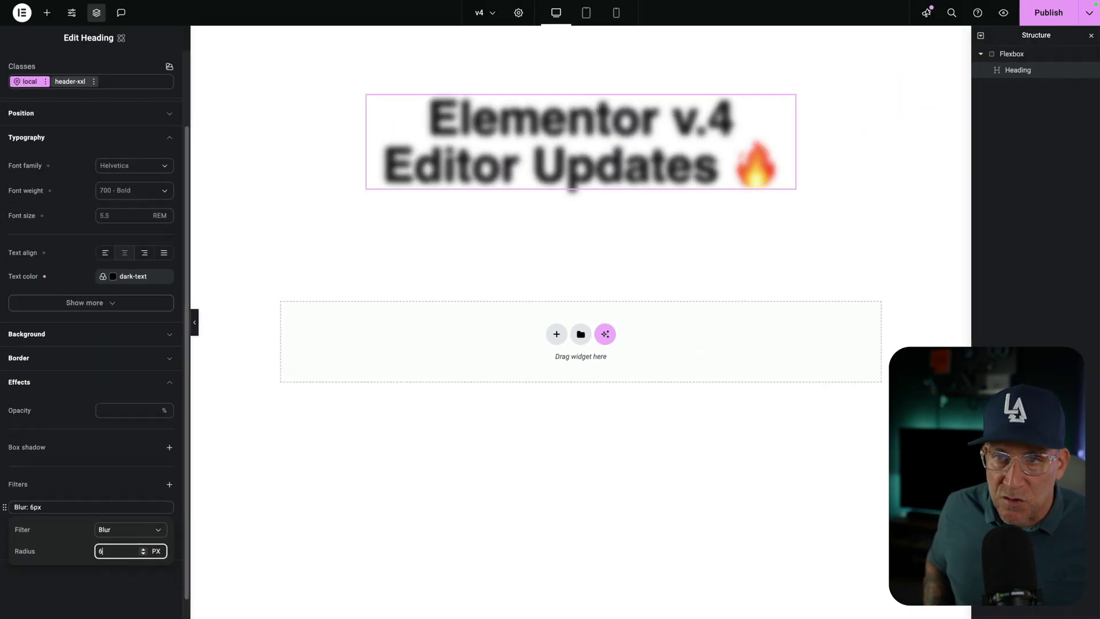
key("BackSpace")
type("10")
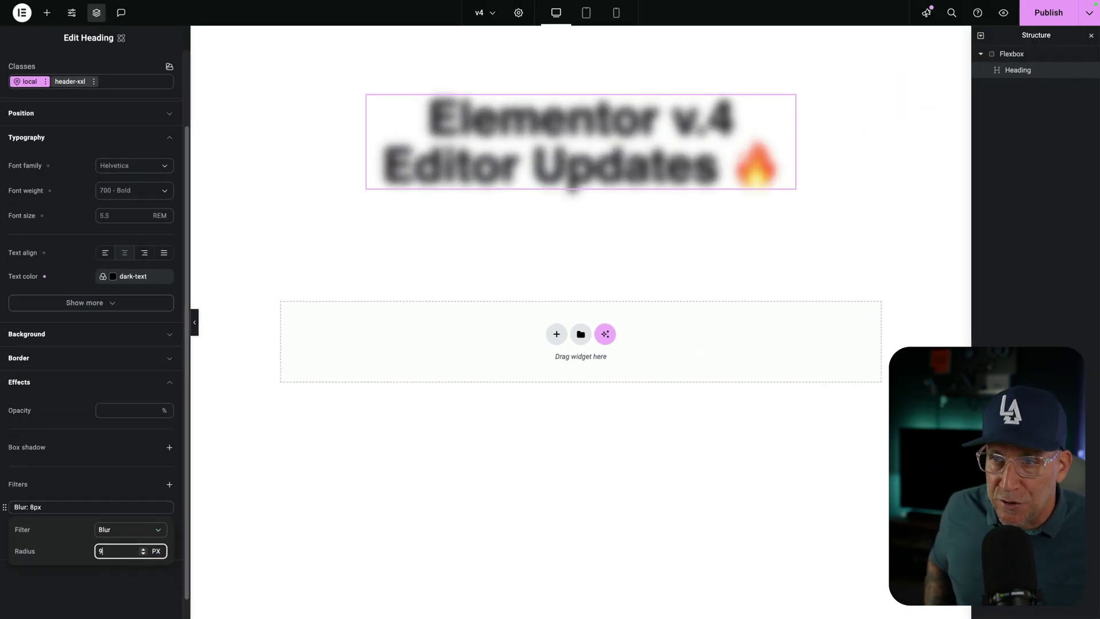
Step: Remove the blur filter and add a 0px backdrop blur filter instead
left_click(165, 507)
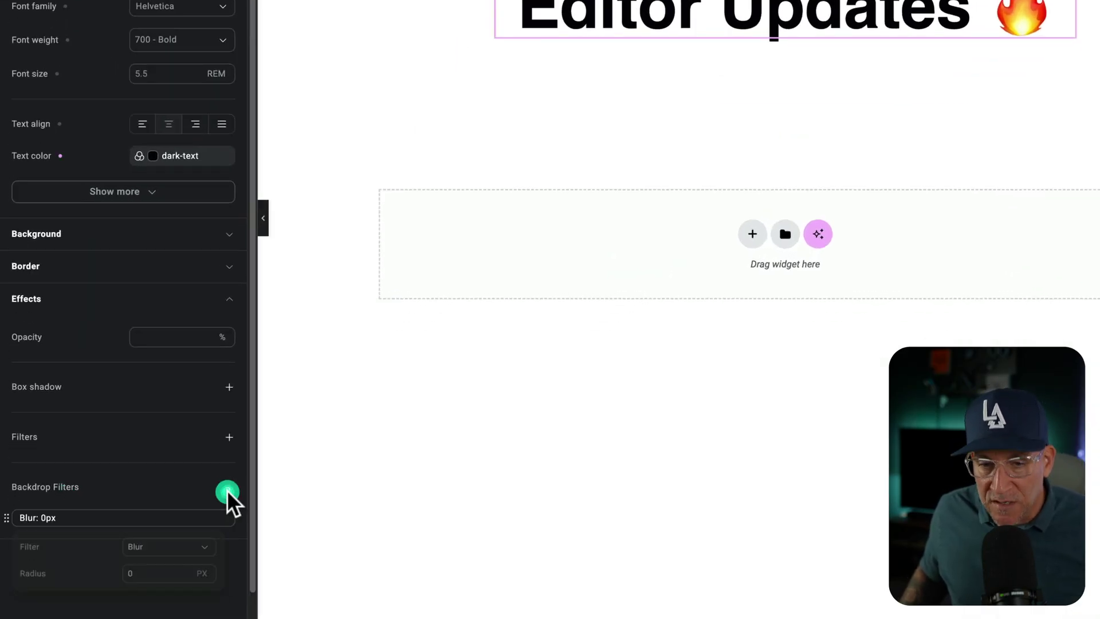
left_click(33, 507)
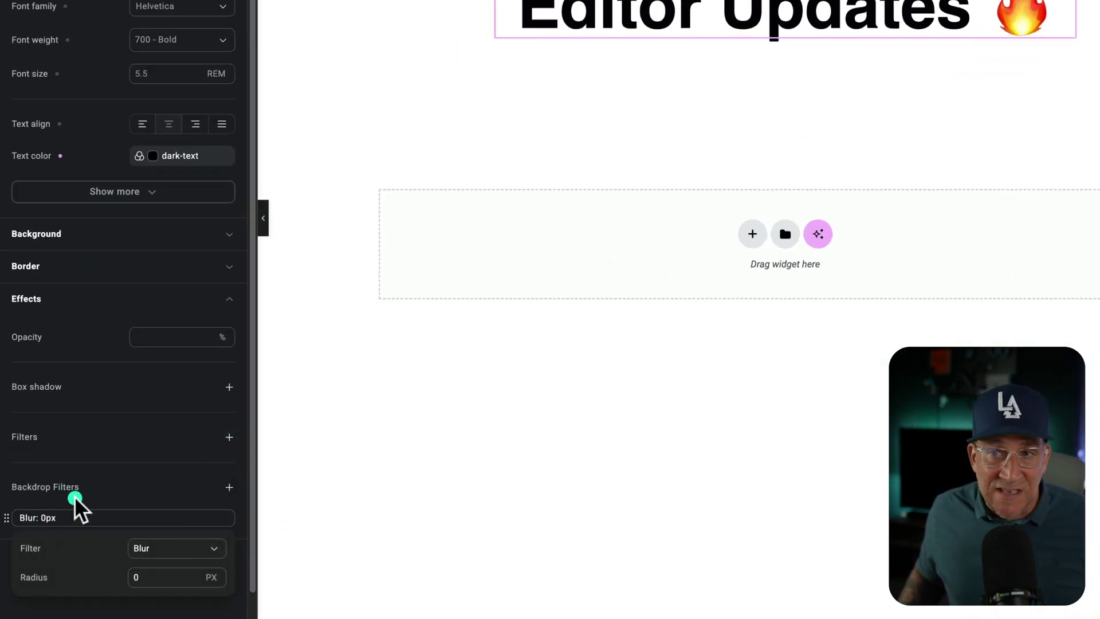
left_click(98, 482)
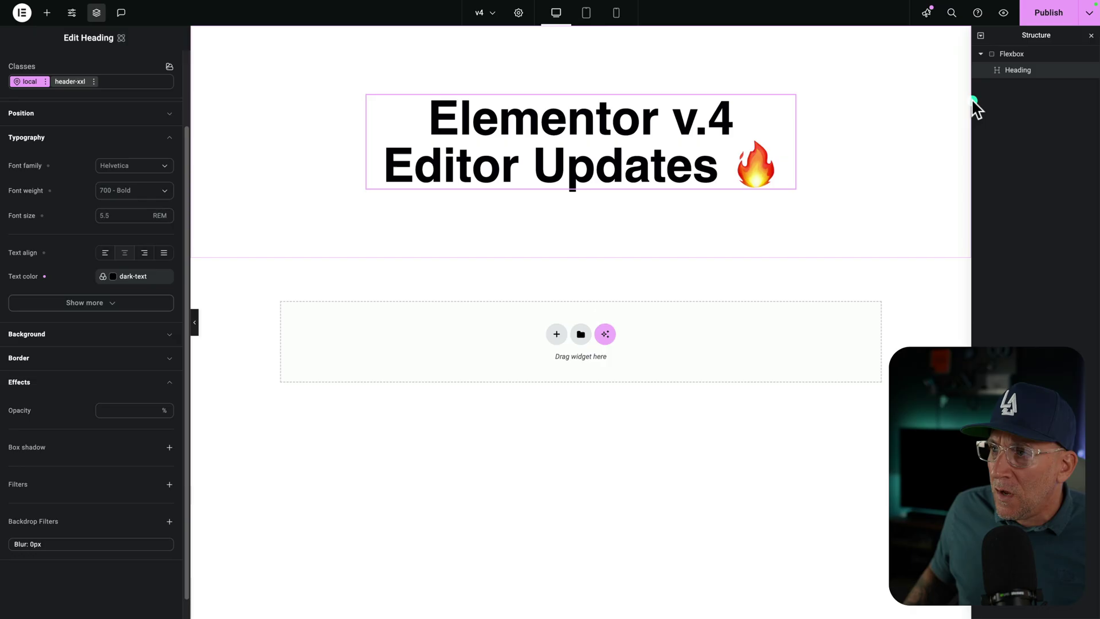
Step: Set the laptop photo N5.jpg from the Media Library as the Flexbox section's background image
left_click(1012, 53)
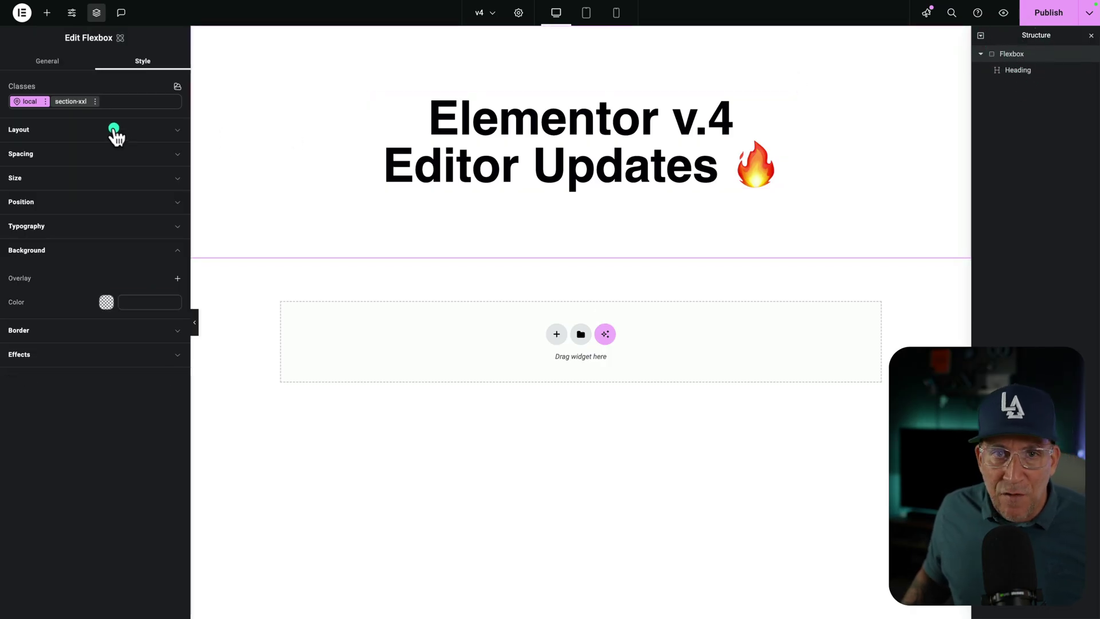
left_click(178, 278)
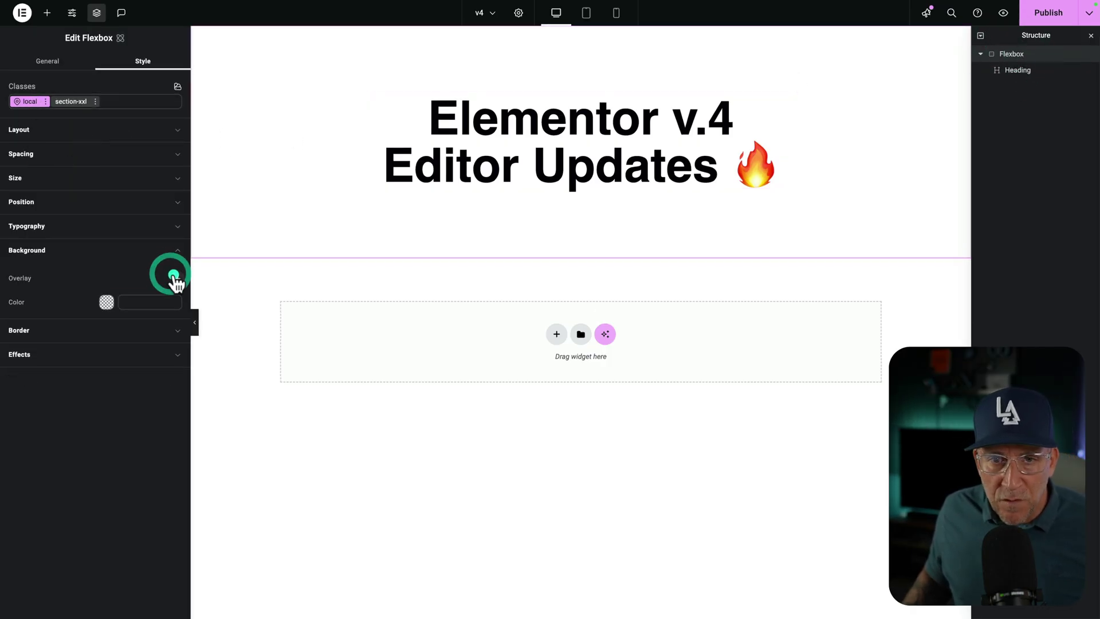
mouse_move(132, 367)
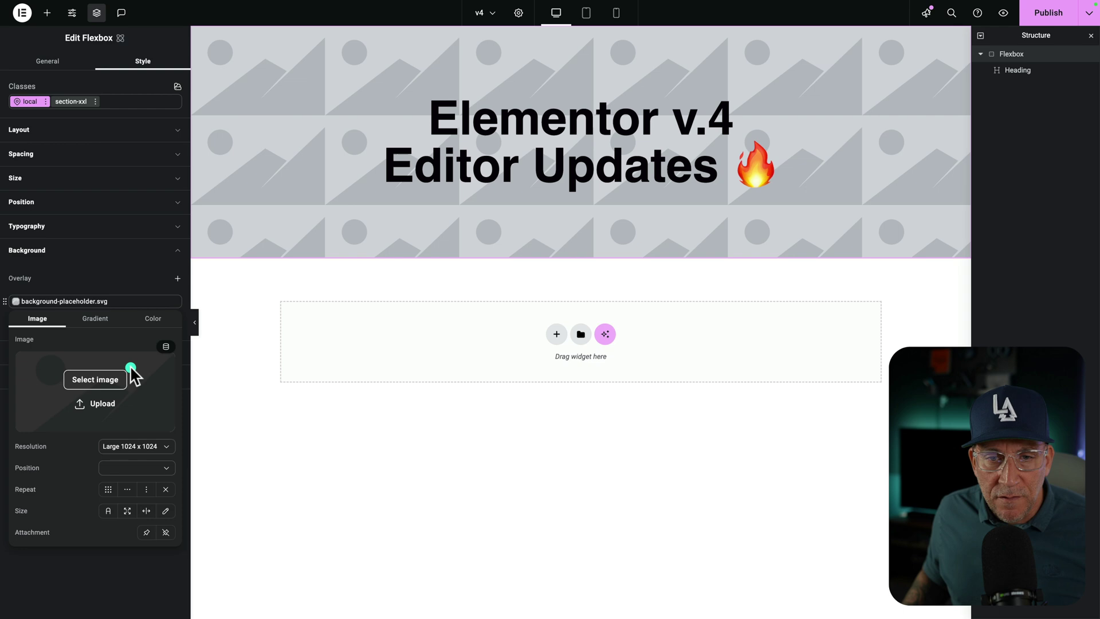
left_click(102, 379)
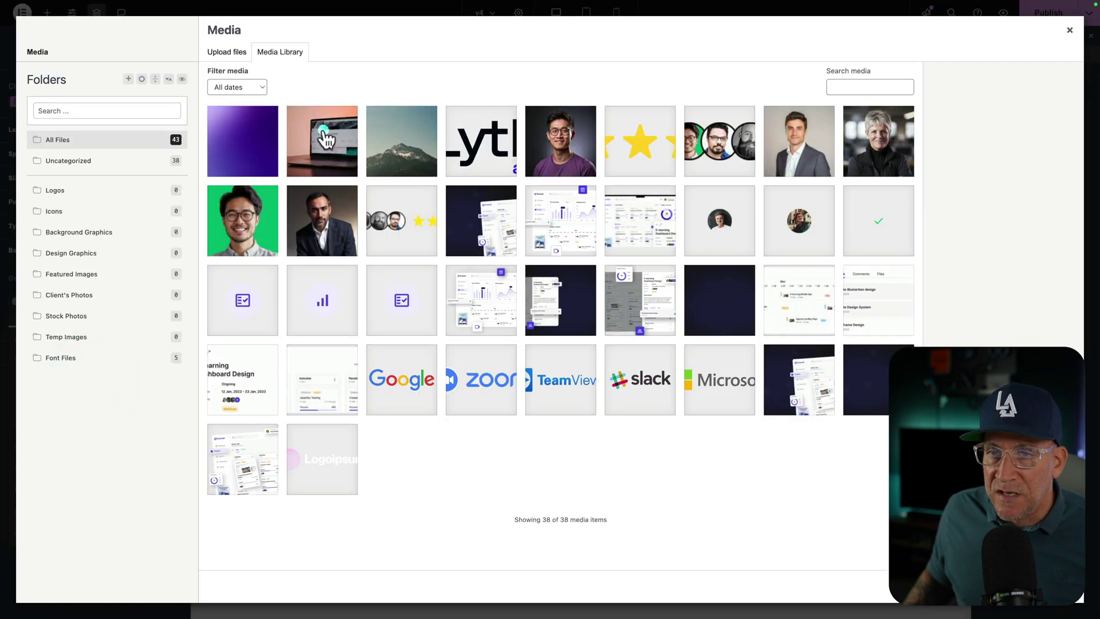
left_click(325, 139)
left_click(1071, 601)
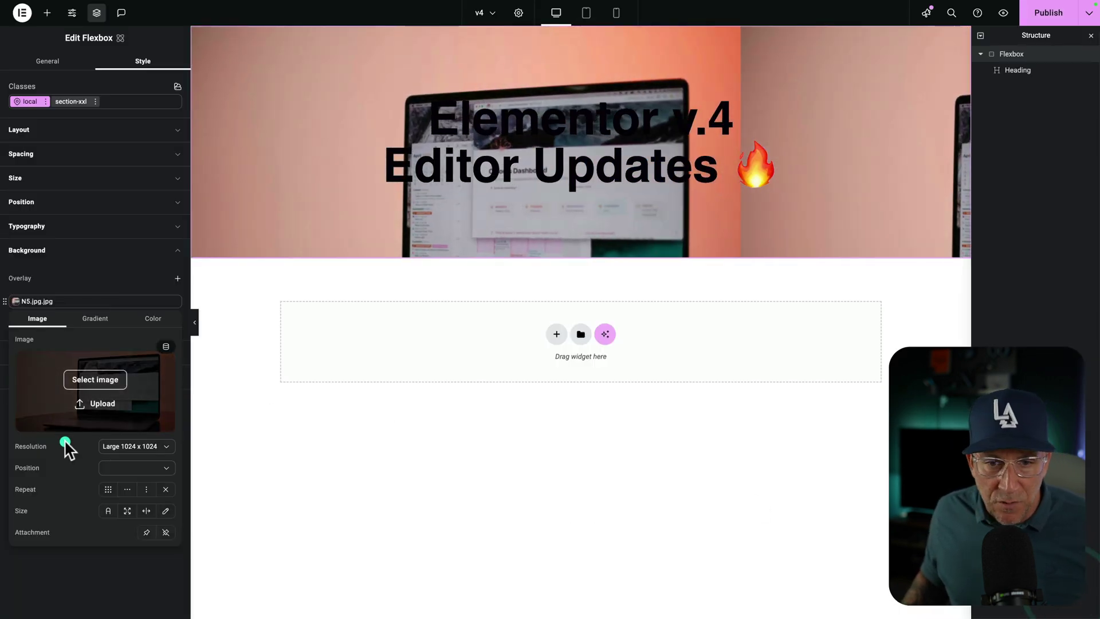
Step: Give the heading a padding of 50
left_click(1038, 73)
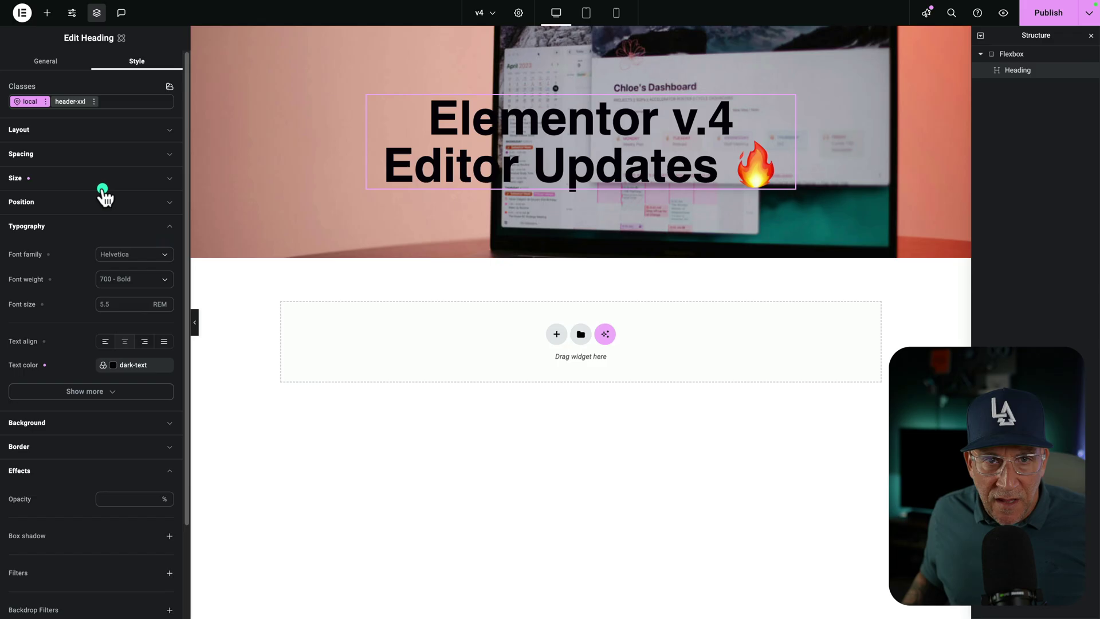
left_click(84, 155)
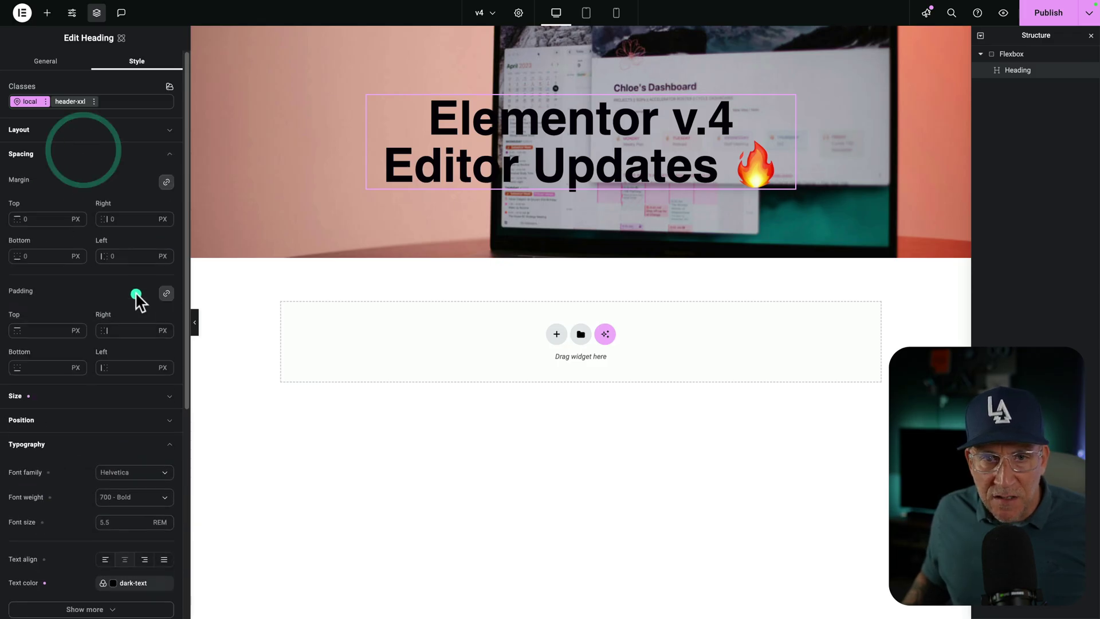
left_click(130, 330)
type("50")
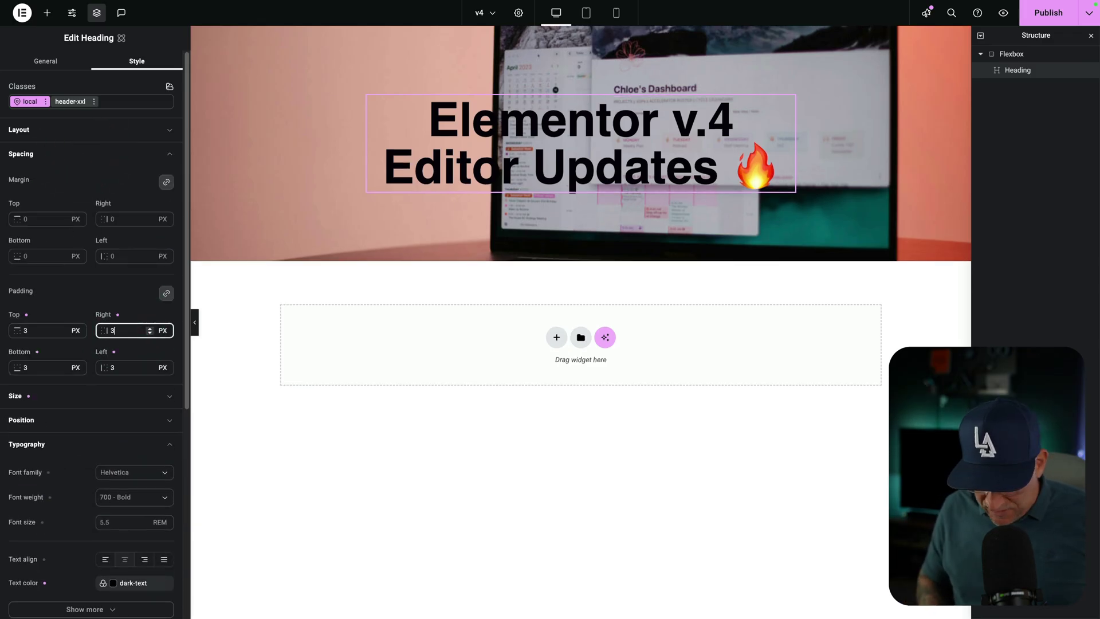
left_click(170, 131)
left_click(171, 138)
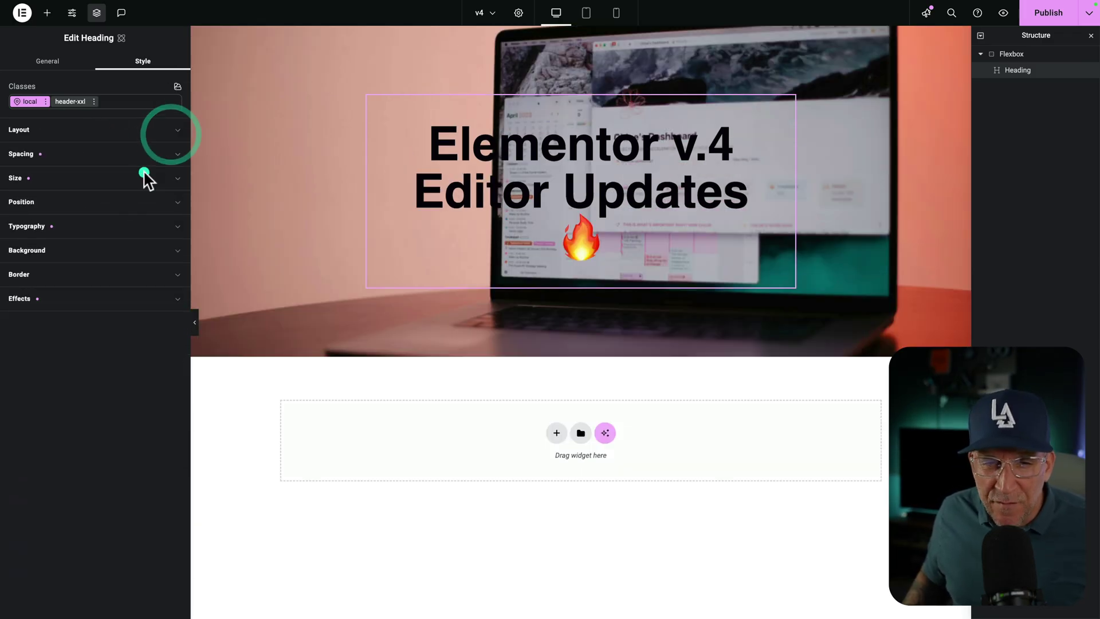
Step: Give the heading a white background at about 10% opacity
left_click(97, 251)
left_click(106, 302)
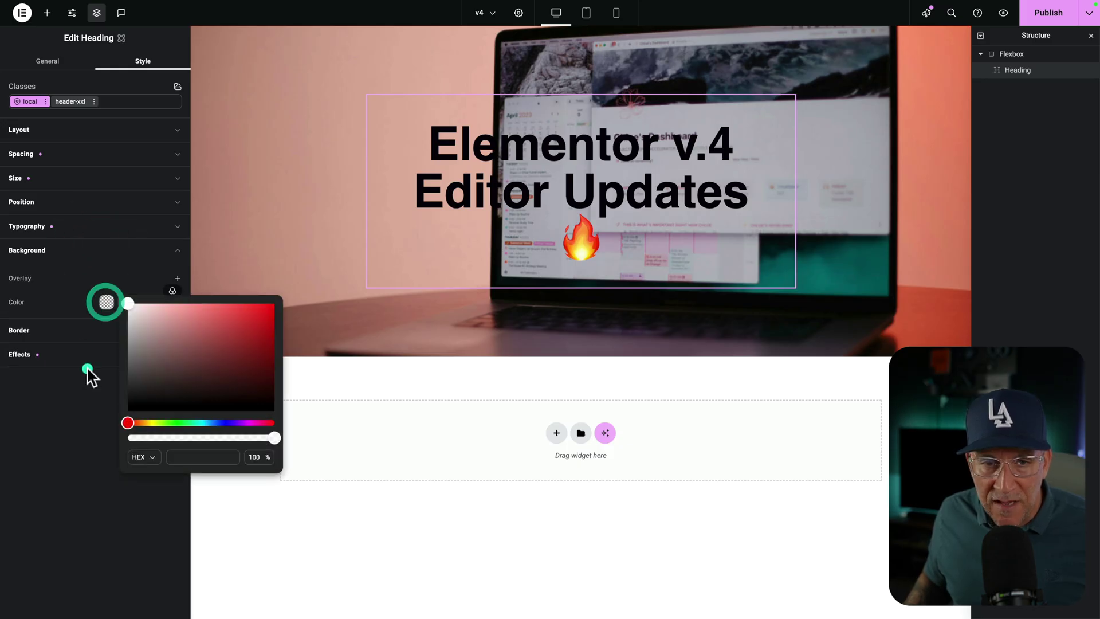
left_click(130, 307)
left_click(126, 301)
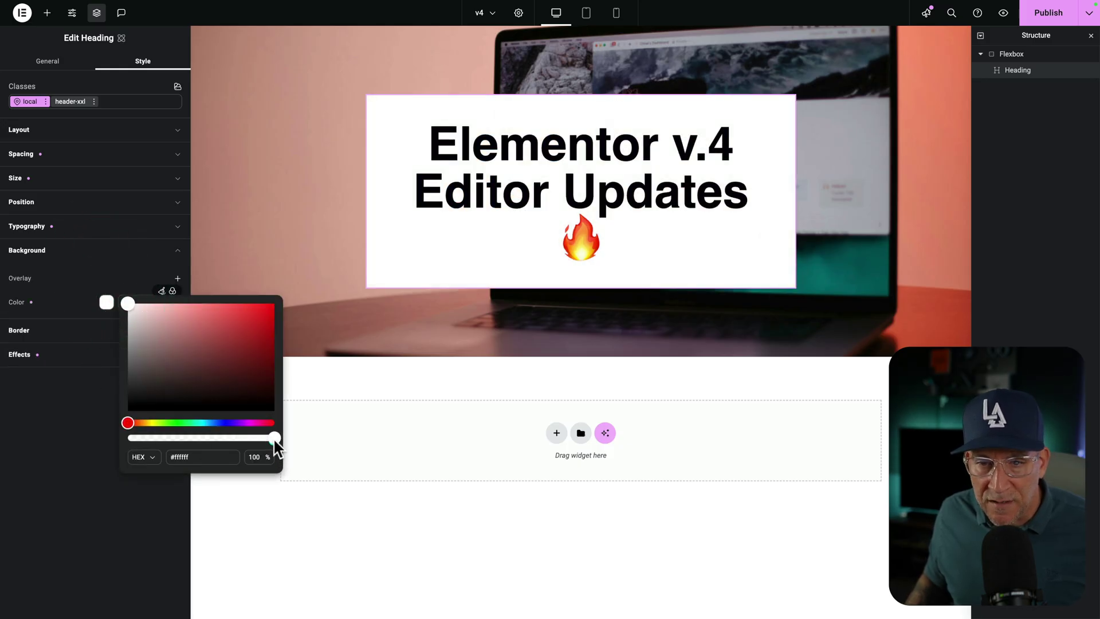
left_click_drag(273, 438, 143, 439)
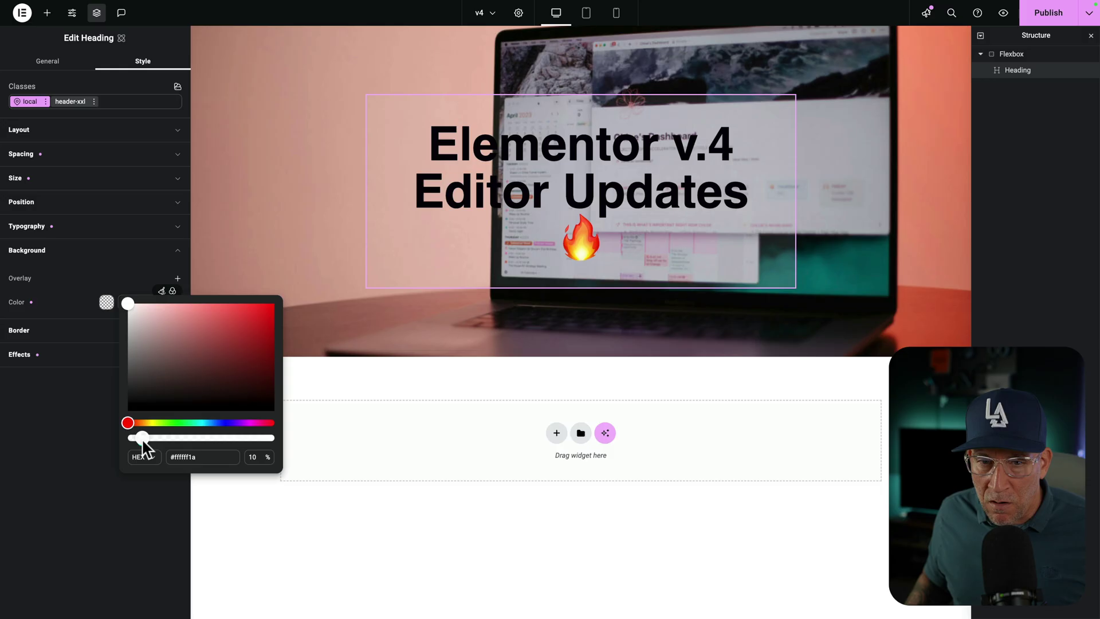
left_click(70, 451)
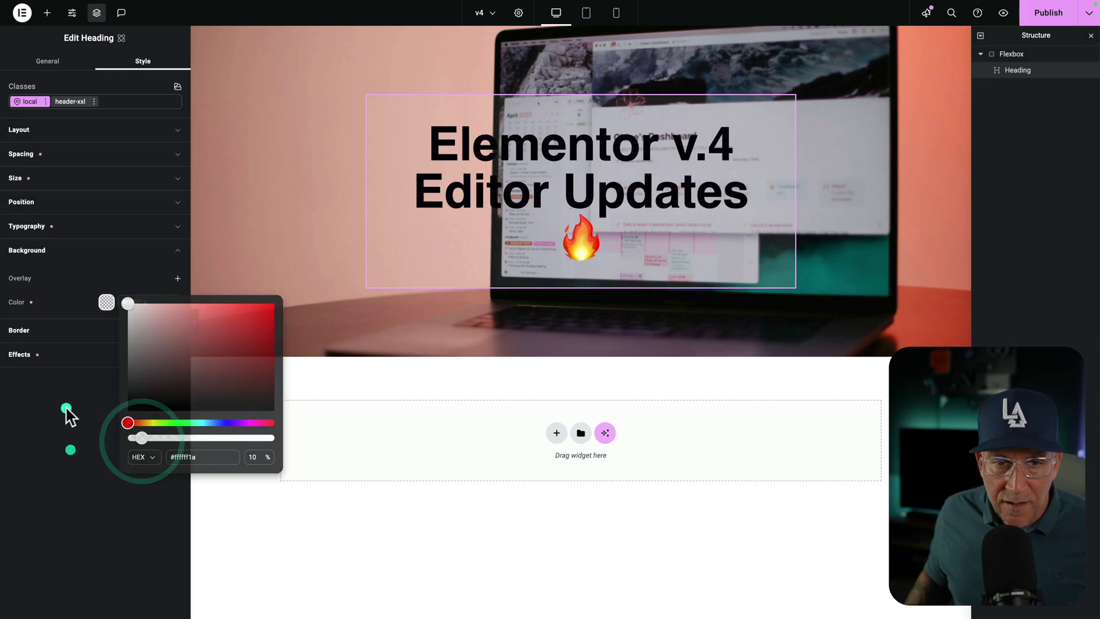
Step: Set the heading's backdrop blur radius to 7px in Effects
left_click(64, 360)
left_click(67, 518)
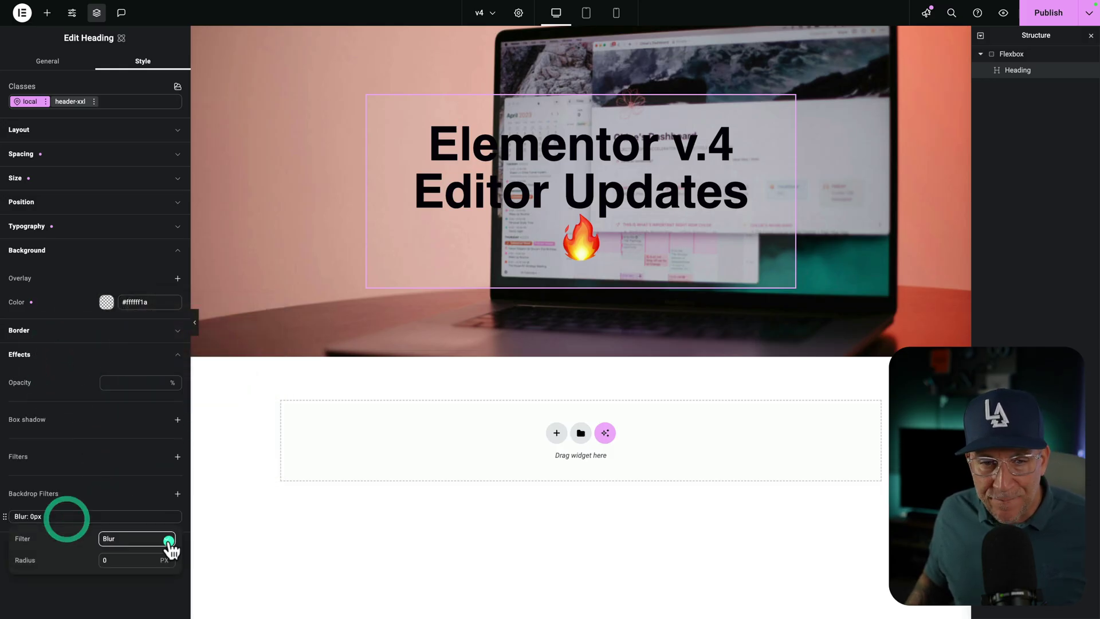
left_click(137, 560)
type("4")
key("BackSpace")
type("7")
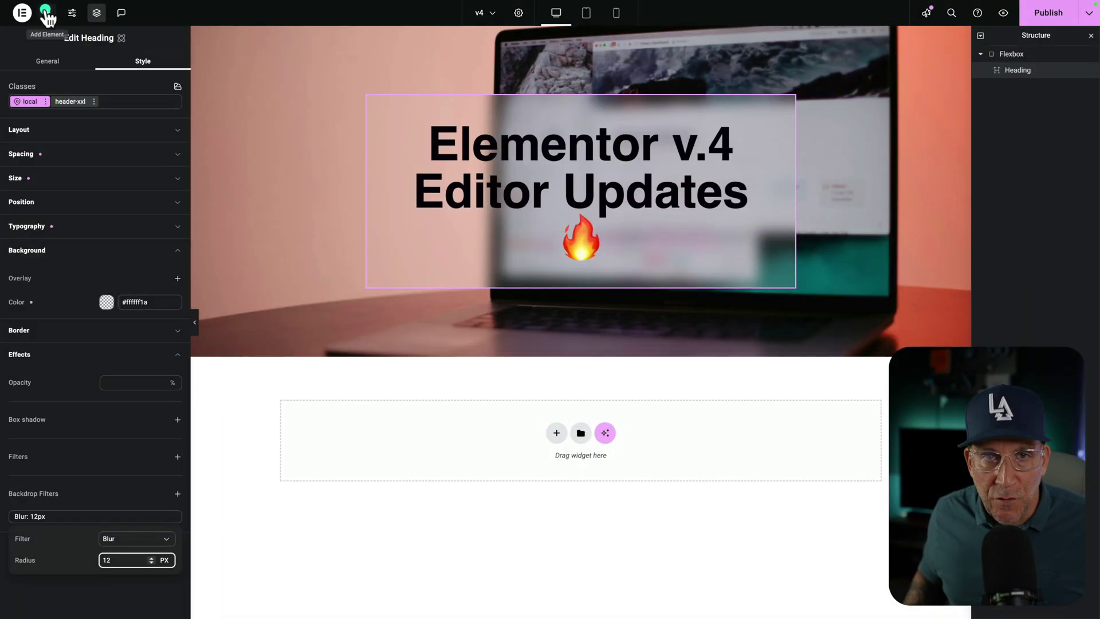
Step: Add a Divider to the Flexbox section and set its width to 100%
left_click(46, 14)
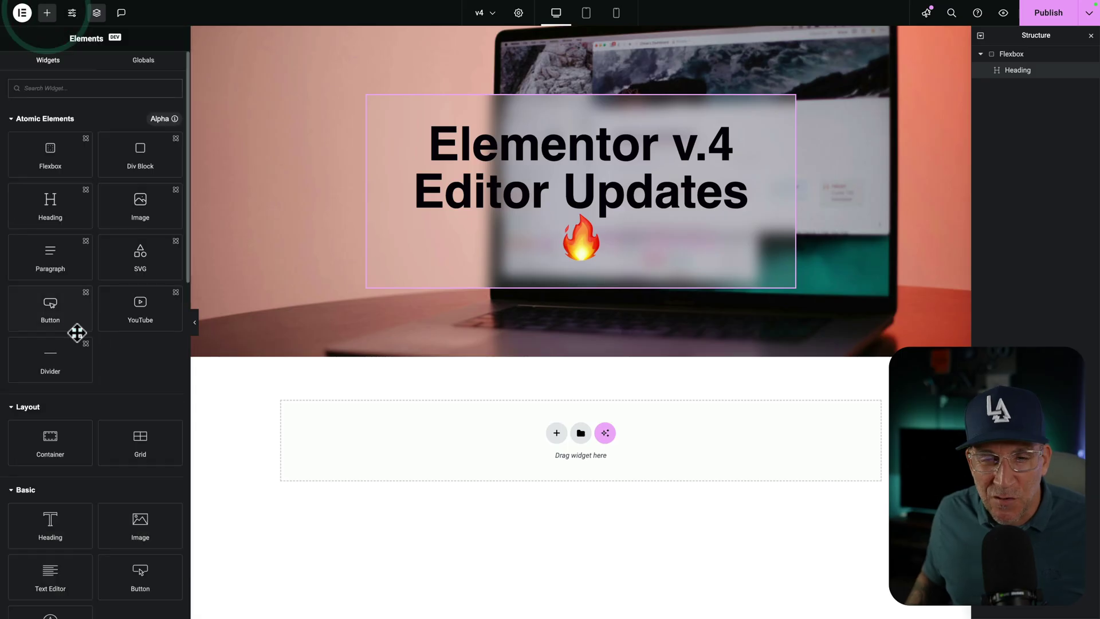
left_click_drag(62, 367, 556, 287)
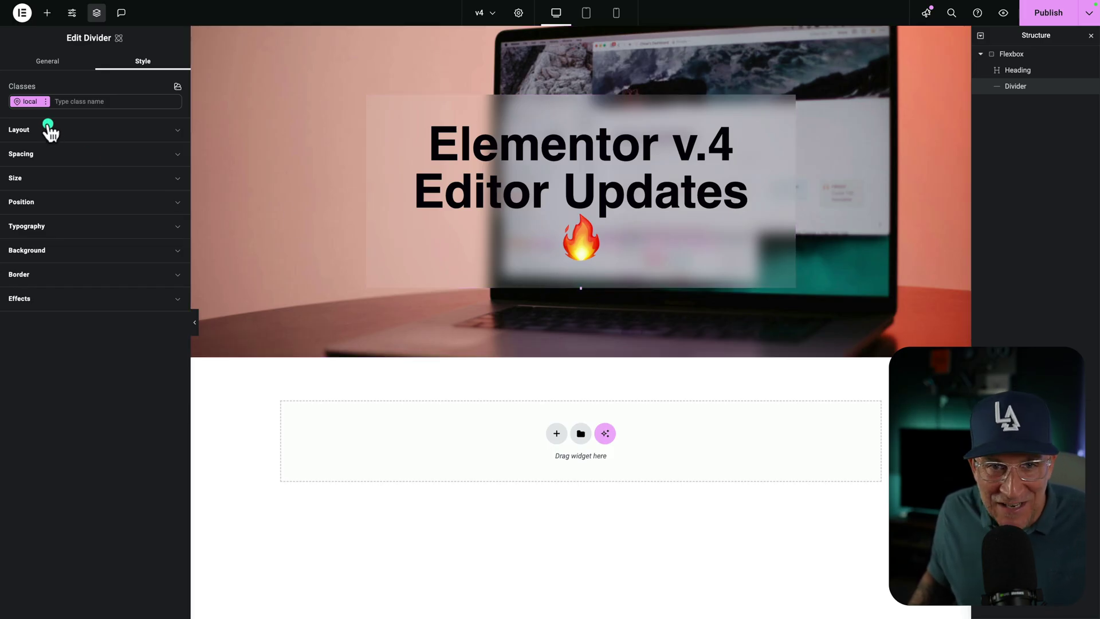
left_click(44, 183)
left_click(33, 218)
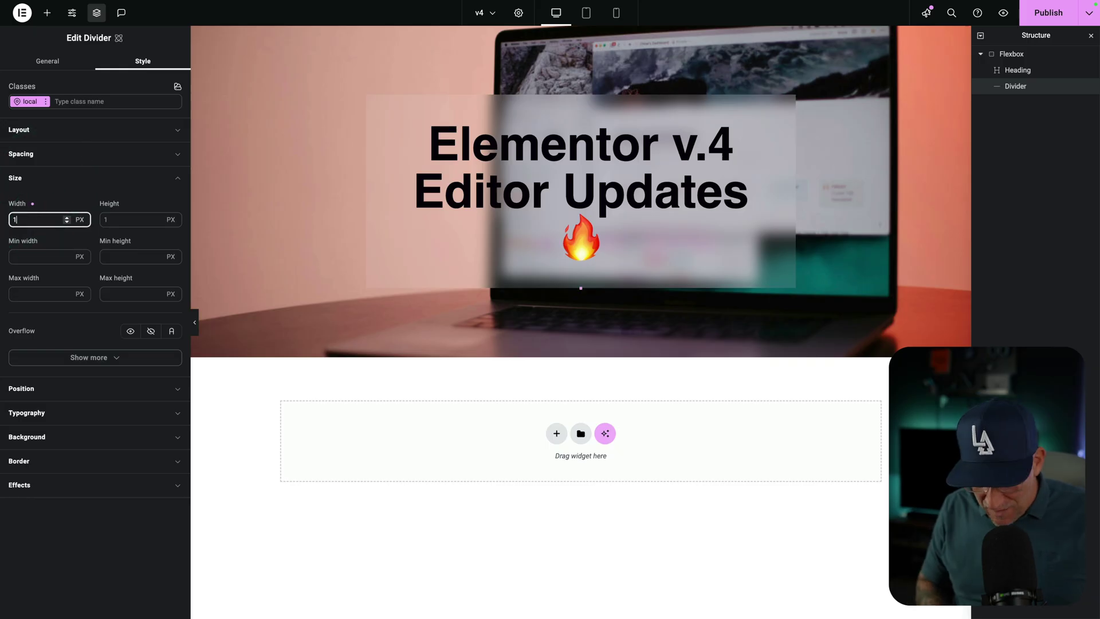
type("00%")
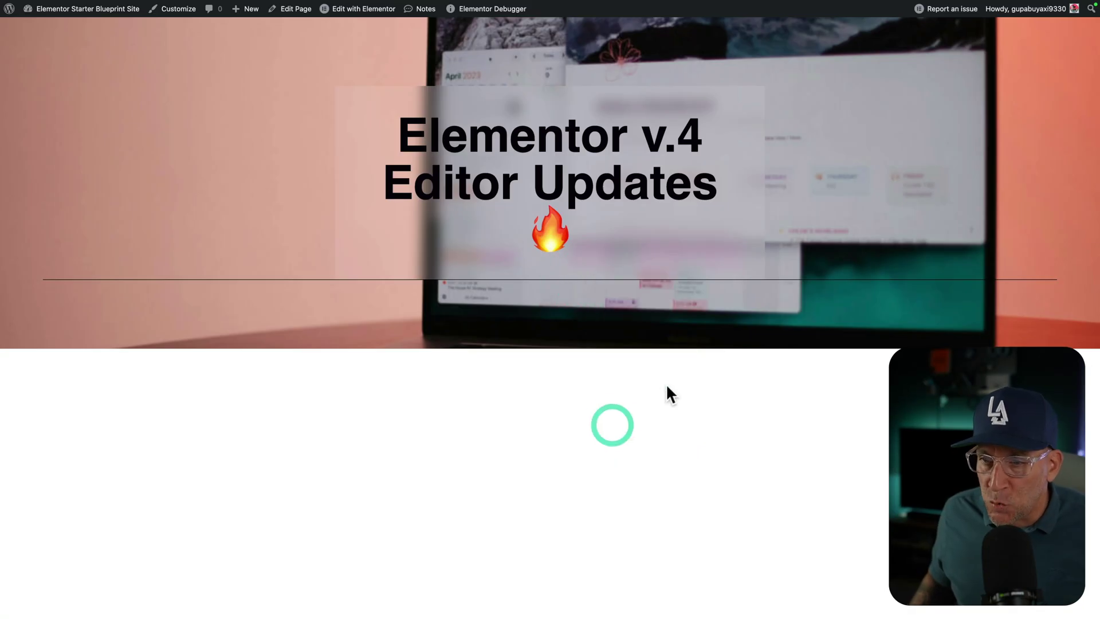
Step: Select the divider's hr element in DevTools, then return to the Elementor editor tab
left_click_drag(599, 224, 655, 75)
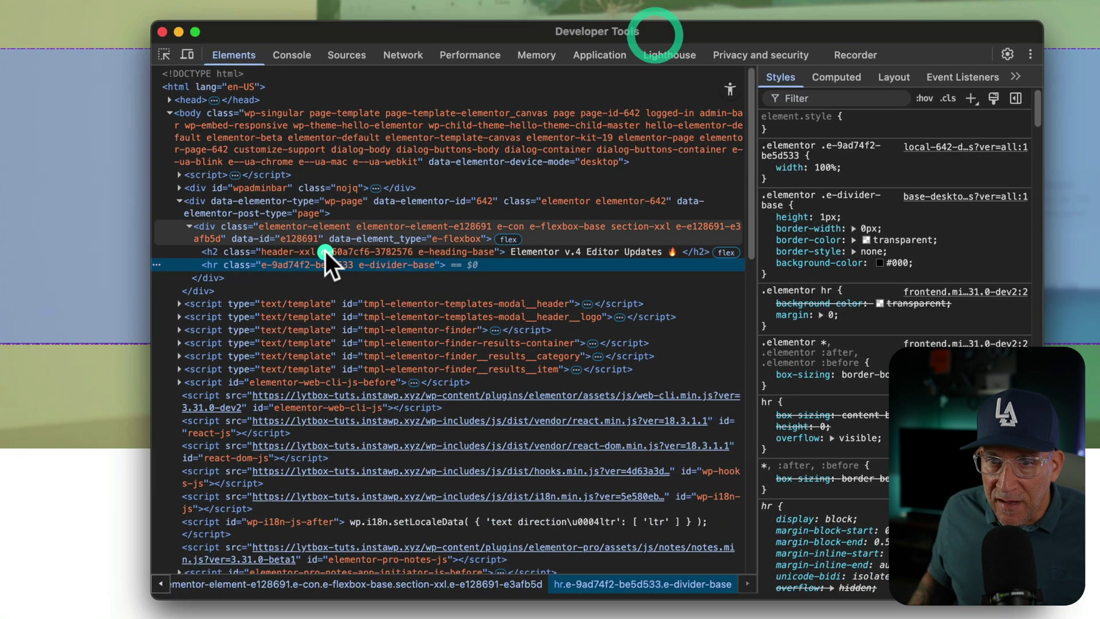
left_click(210, 265)
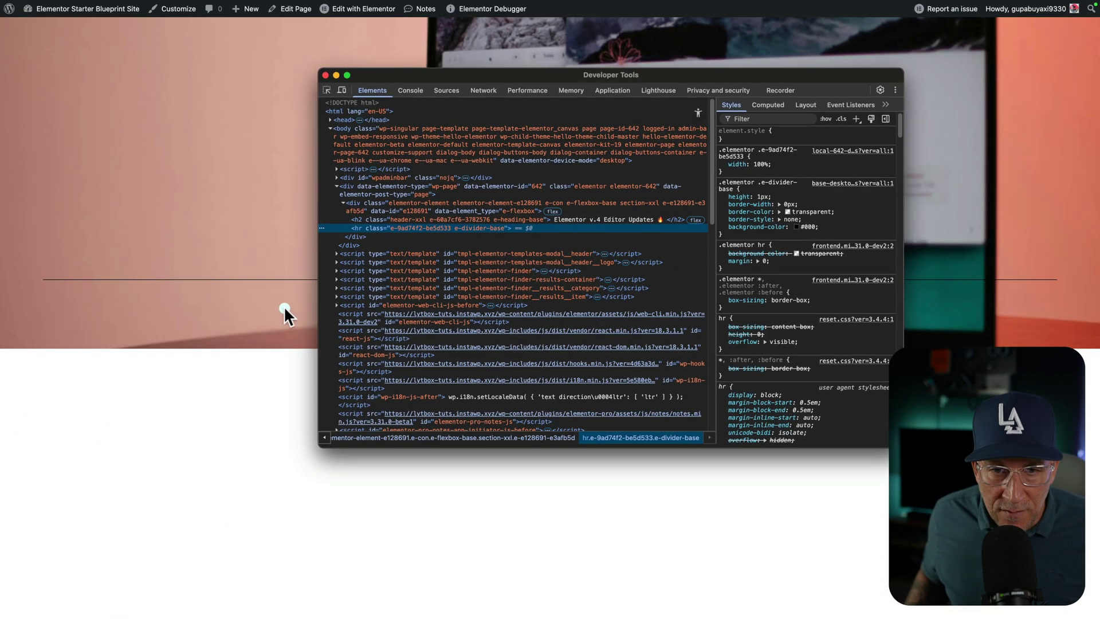
left_click(3, 366)
mouse_move(4, 366)
left_click(49, 316)
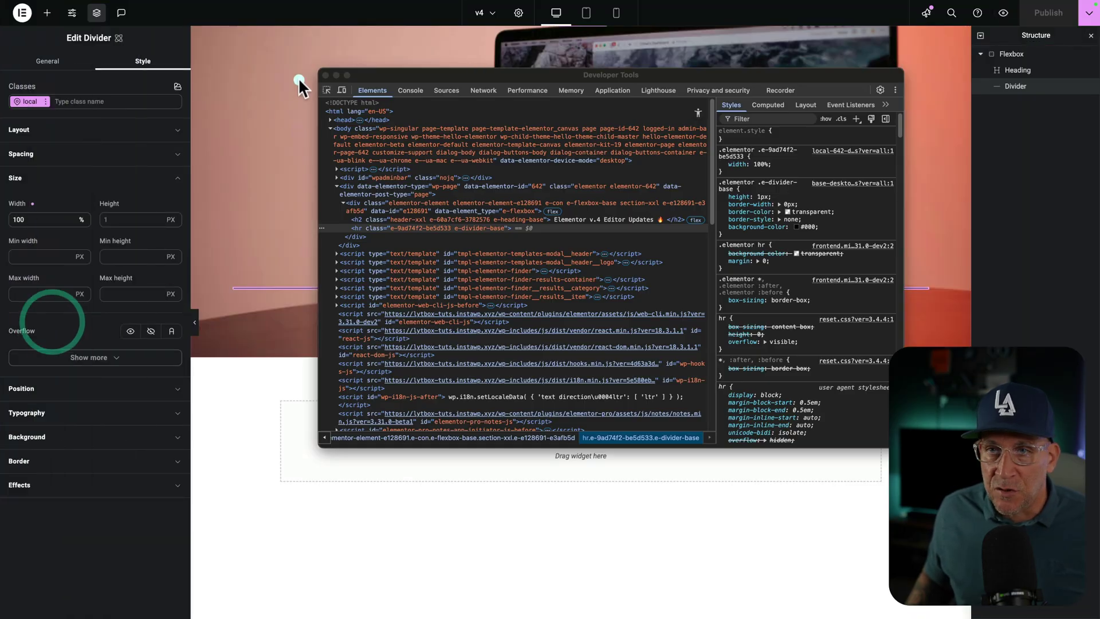
Step: Close DevTools, select the heading and open the Class Manager from its classes
left_click(325, 75)
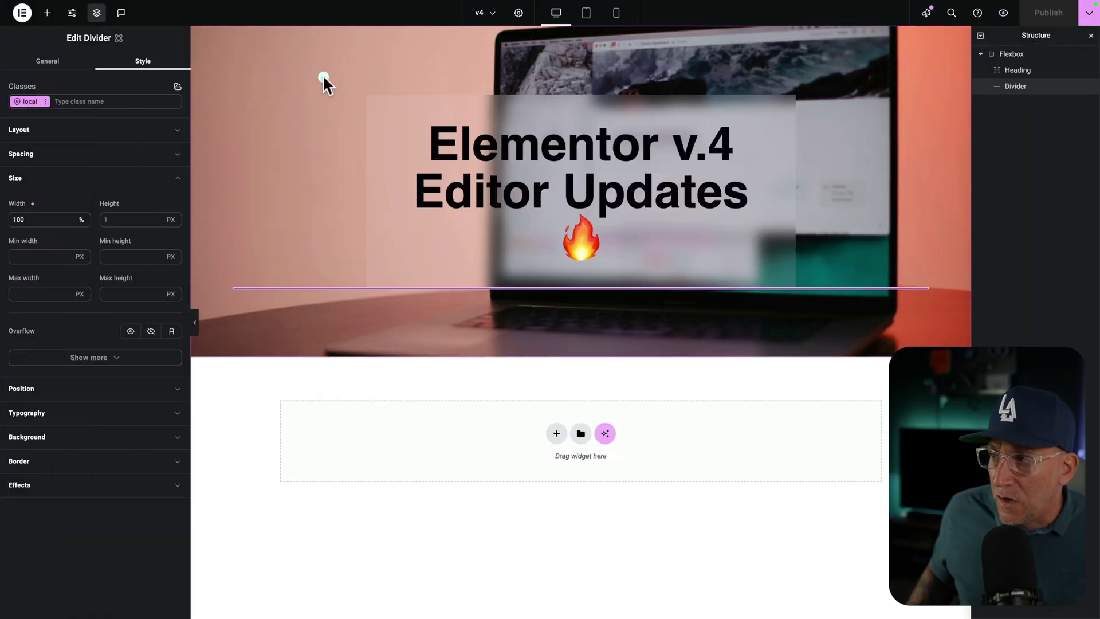
left_click(617, 160)
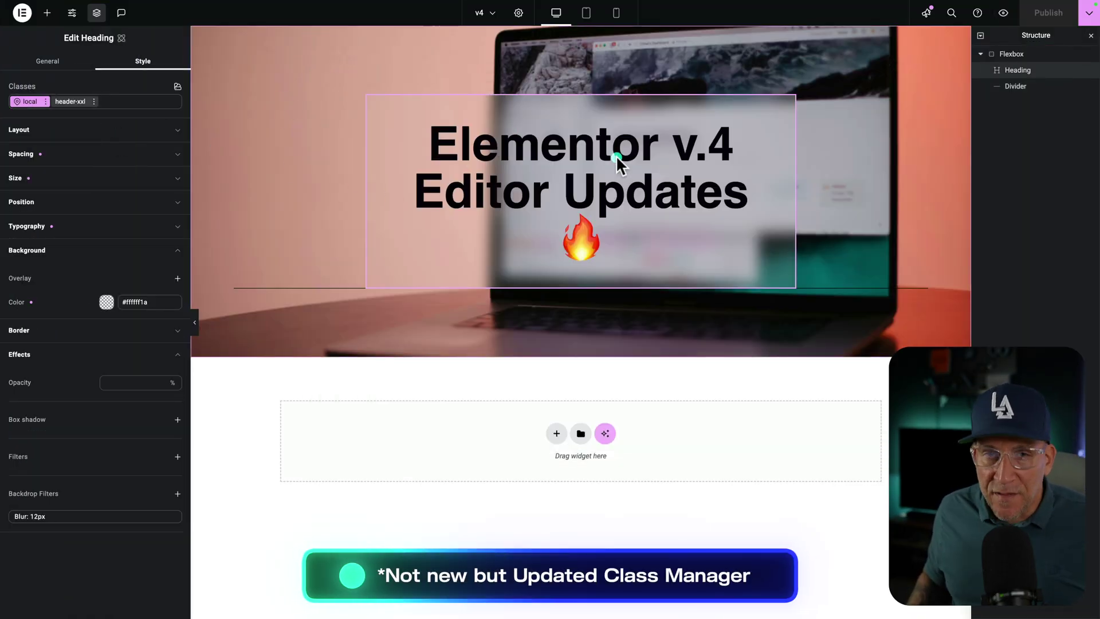
left_click(139, 63)
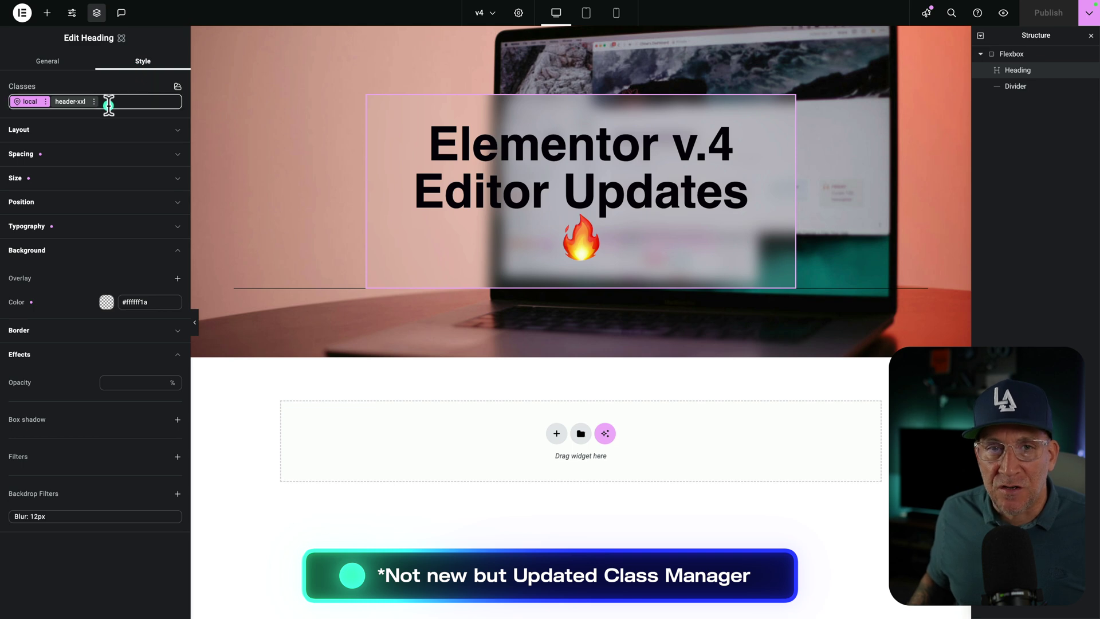
left_click(23, 77)
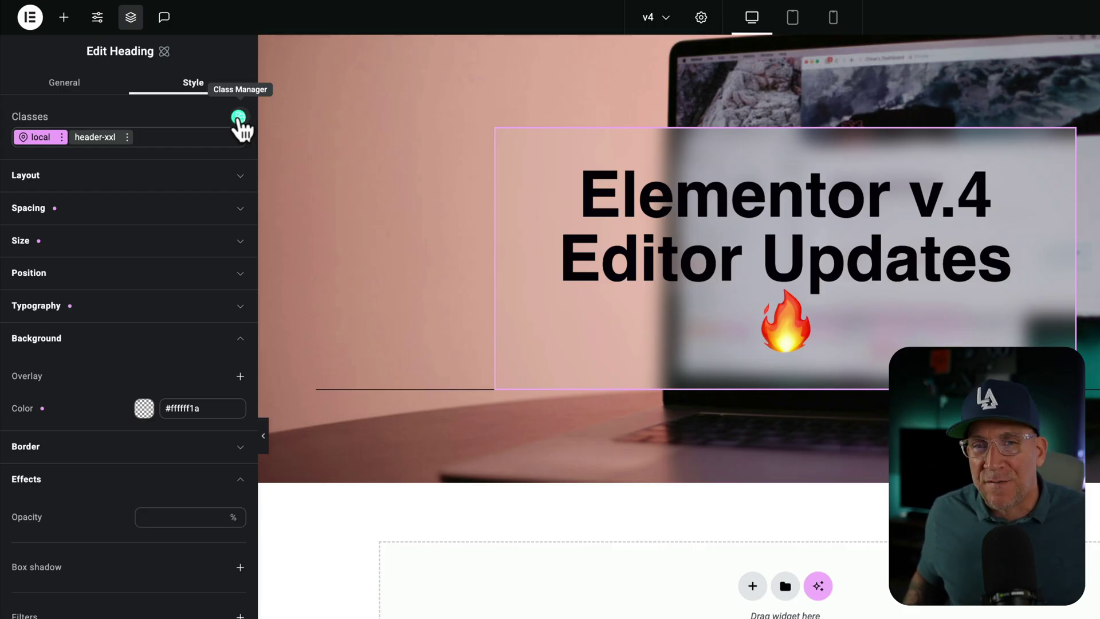
left_click(238, 117)
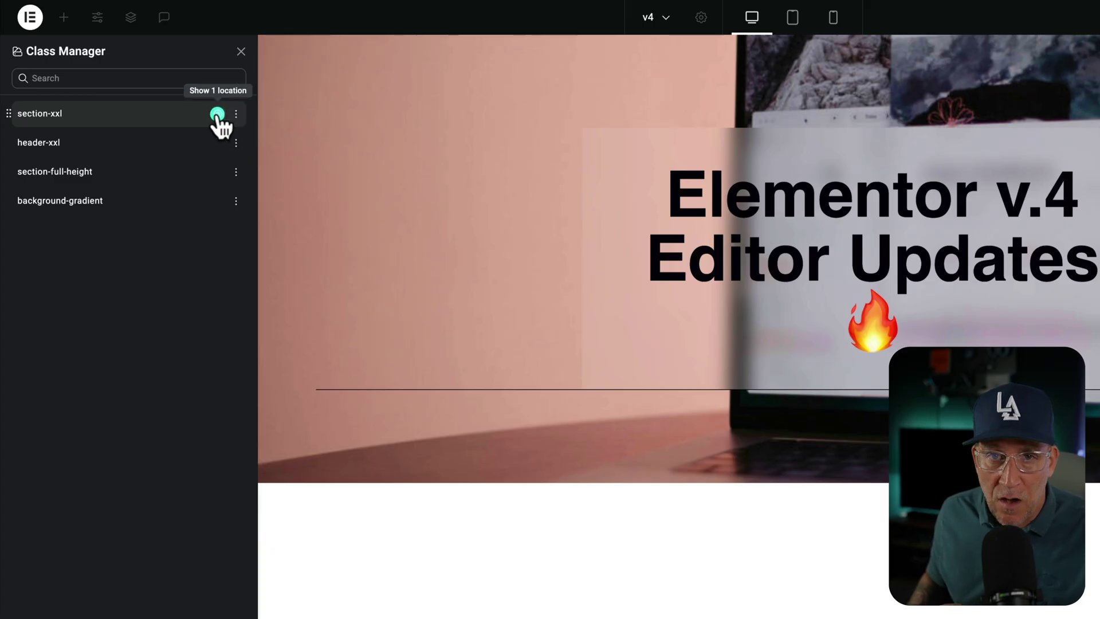
Step: Check where section-xxl, background-gradient and header-xxl are used, picking the v4 page for header-xxl
left_click(218, 115)
left_click(216, 290)
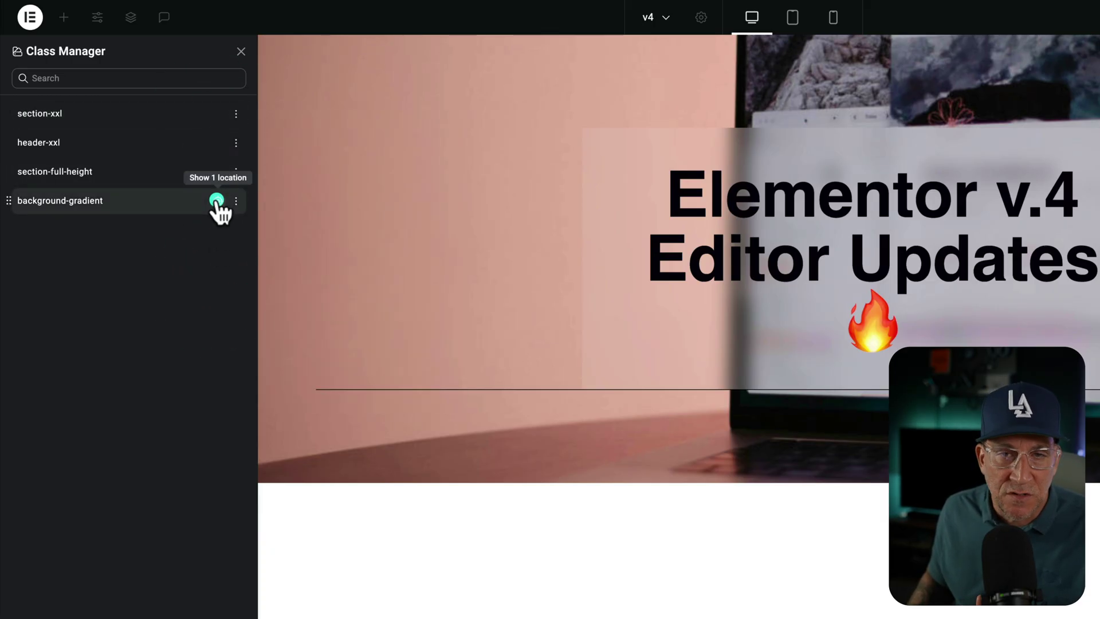
left_click(216, 200)
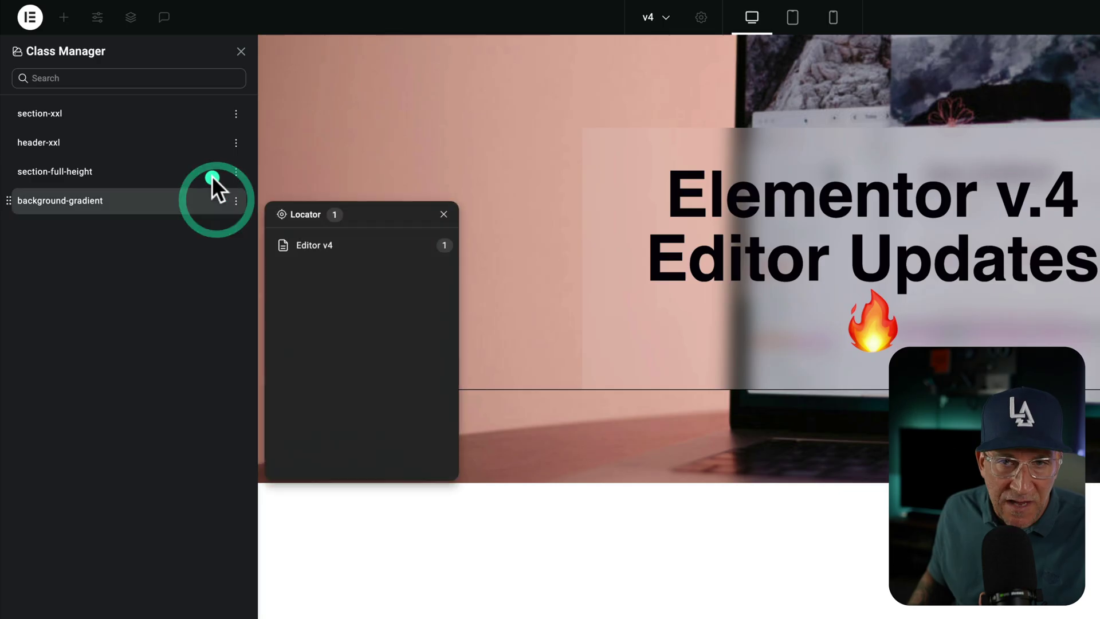
left_click(197, 286)
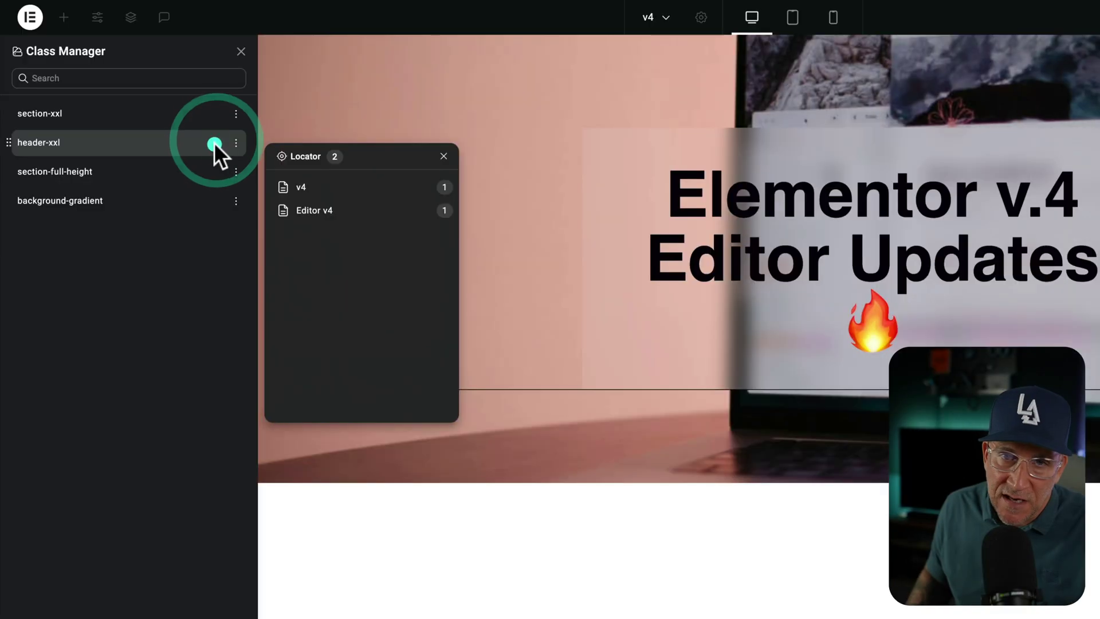
left_click(287, 188)
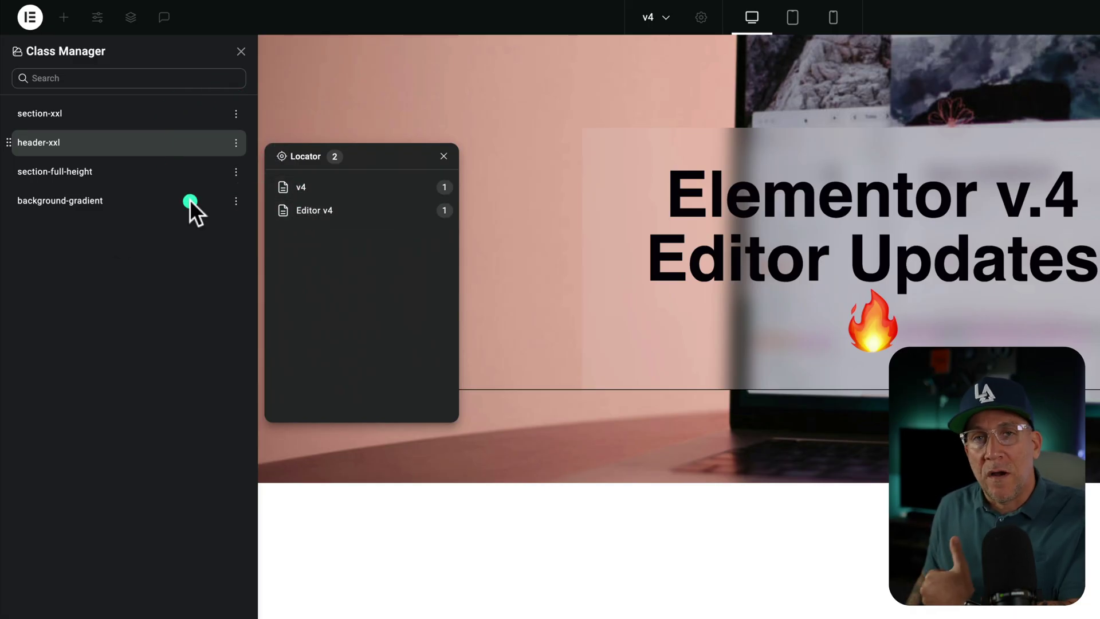
Step: Select the heading and open its header-xxl class Typography showing Helvetica, 700 Bold, 5.5 REM
left_click(241, 51)
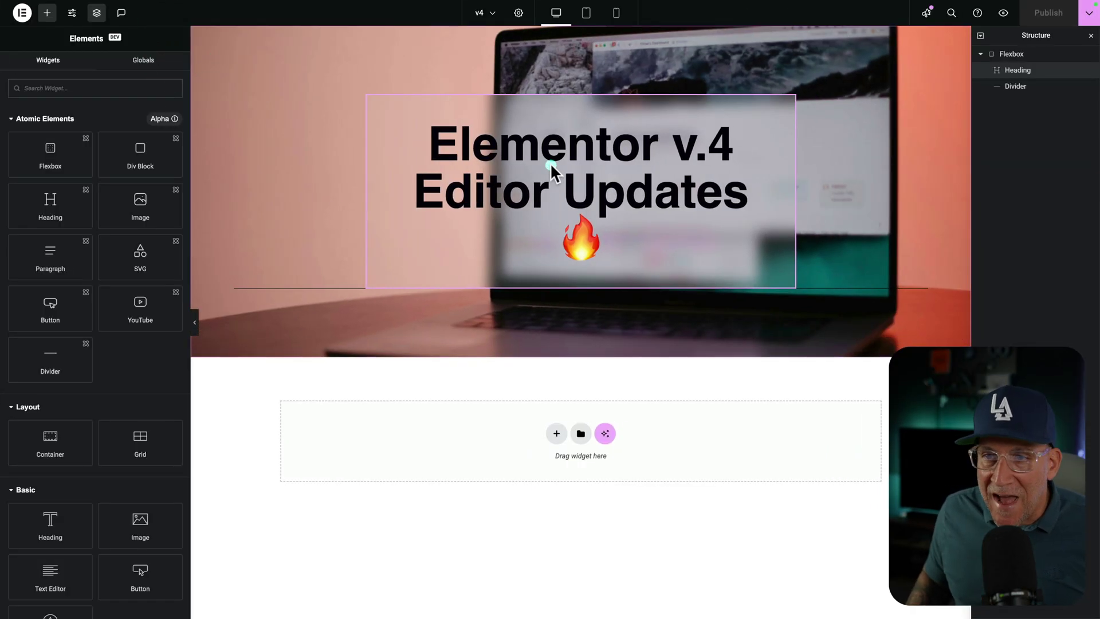
left_click(566, 148)
left_click(1017, 70)
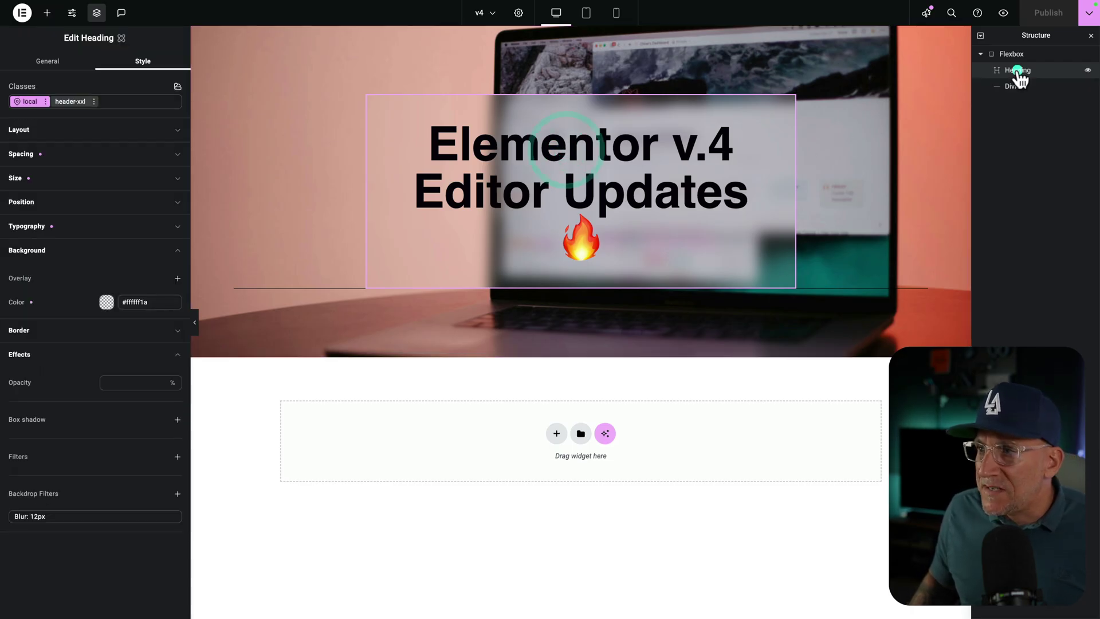
left_click(81, 102)
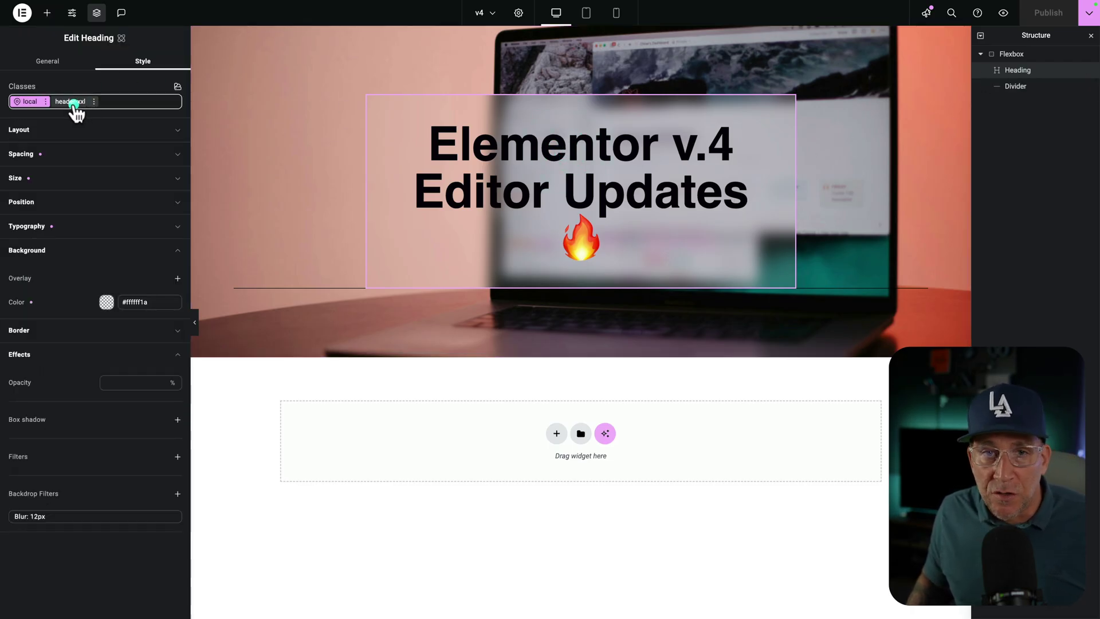
left_click(73, 102)
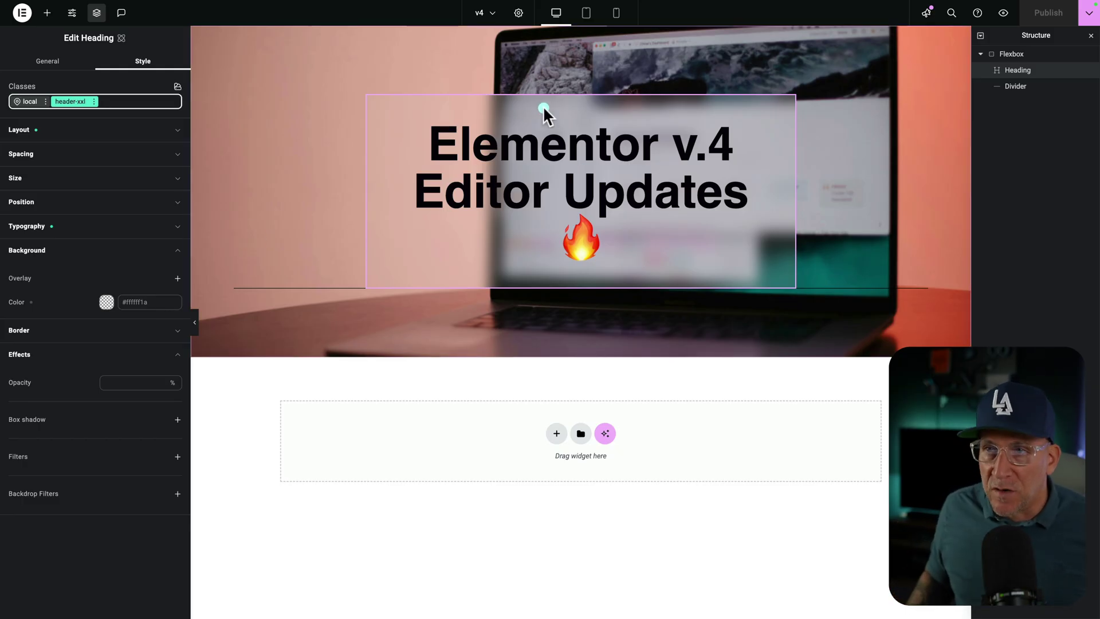
left_click(87, 233)
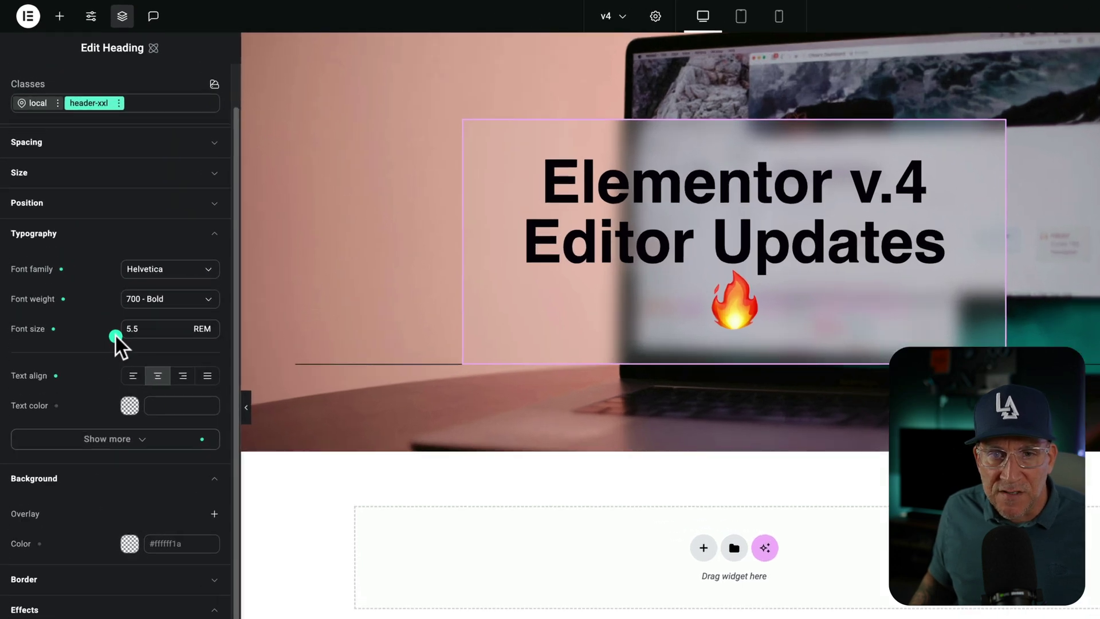
left_click(106, 261)
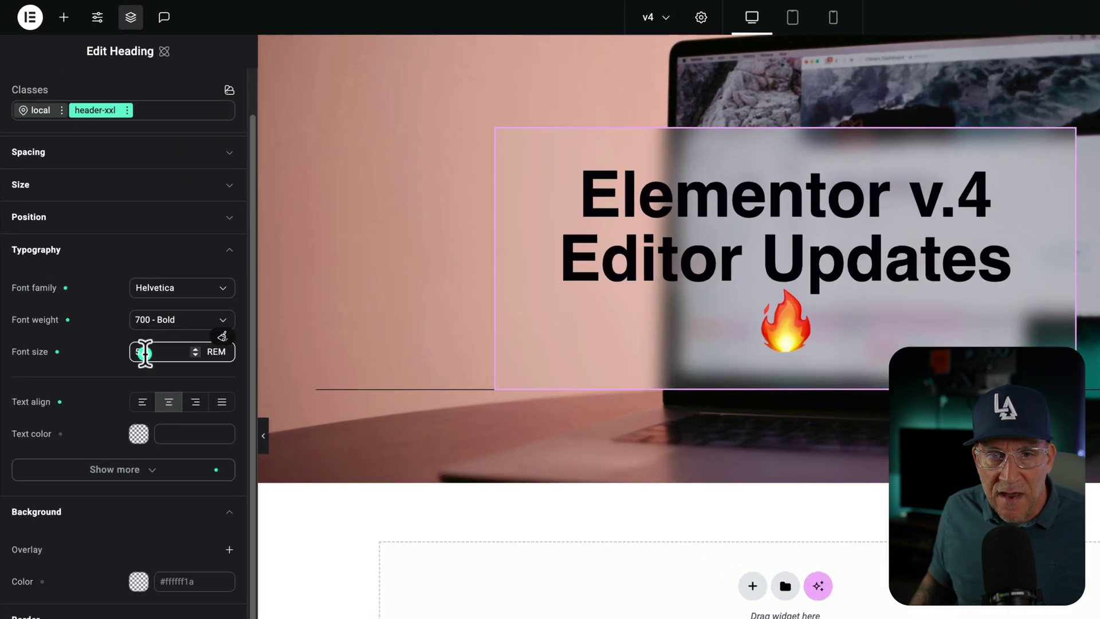
Step: Compare the inherited font size between Tablet and Desktop previews, ending on Desktop
left_click(788, 20)
left_click(151, 355)
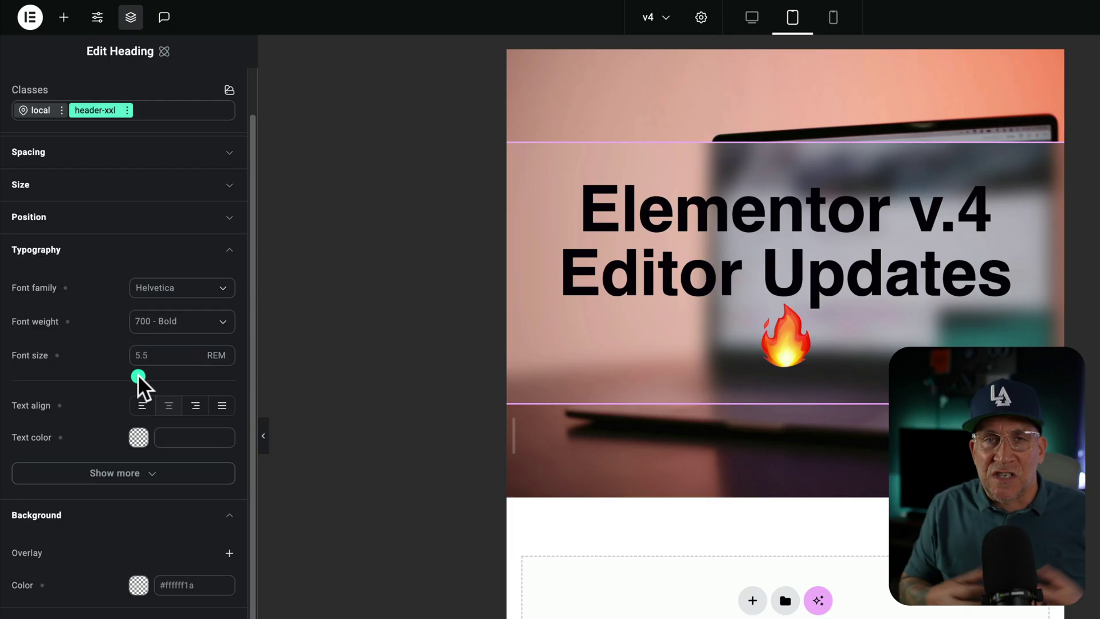
left_click(759, 14)
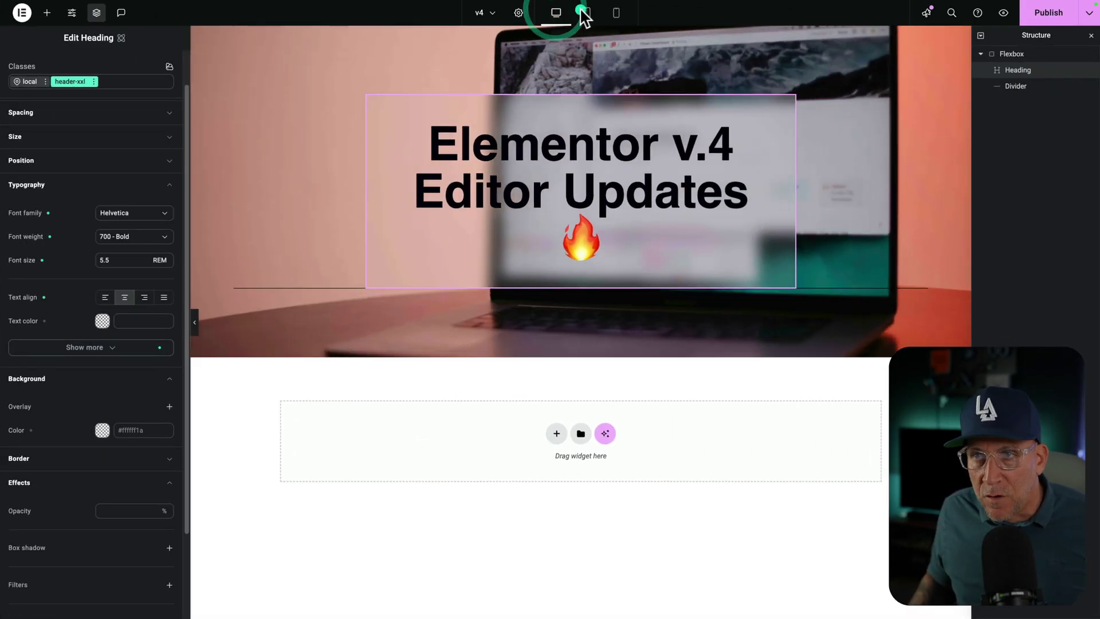
left_click(585, 14)
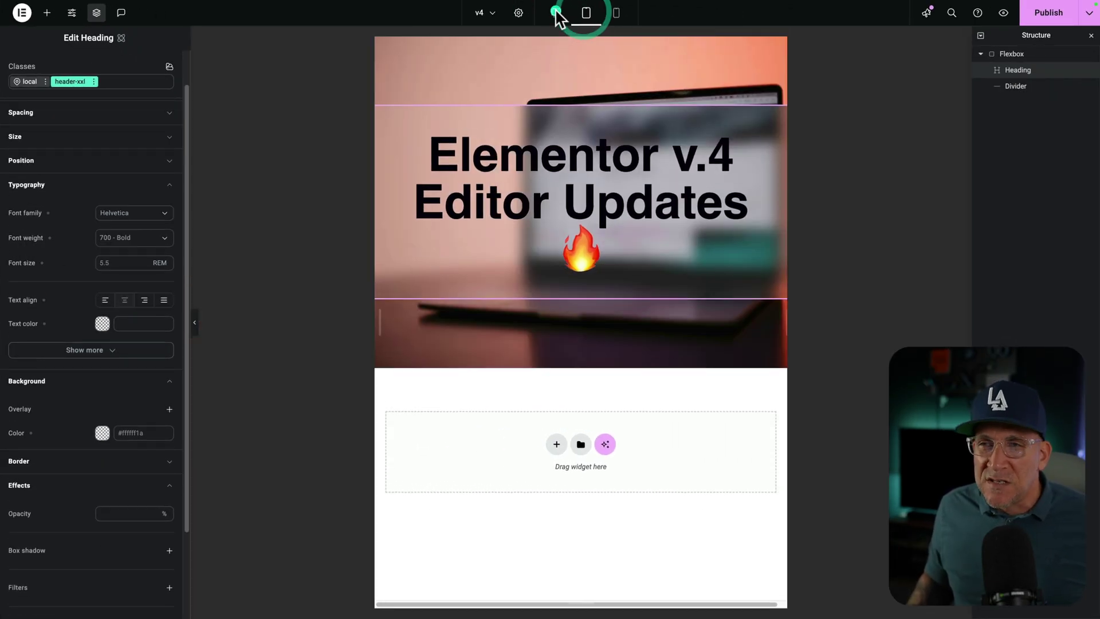
left_click(554, 13)
left_click(583, 12)
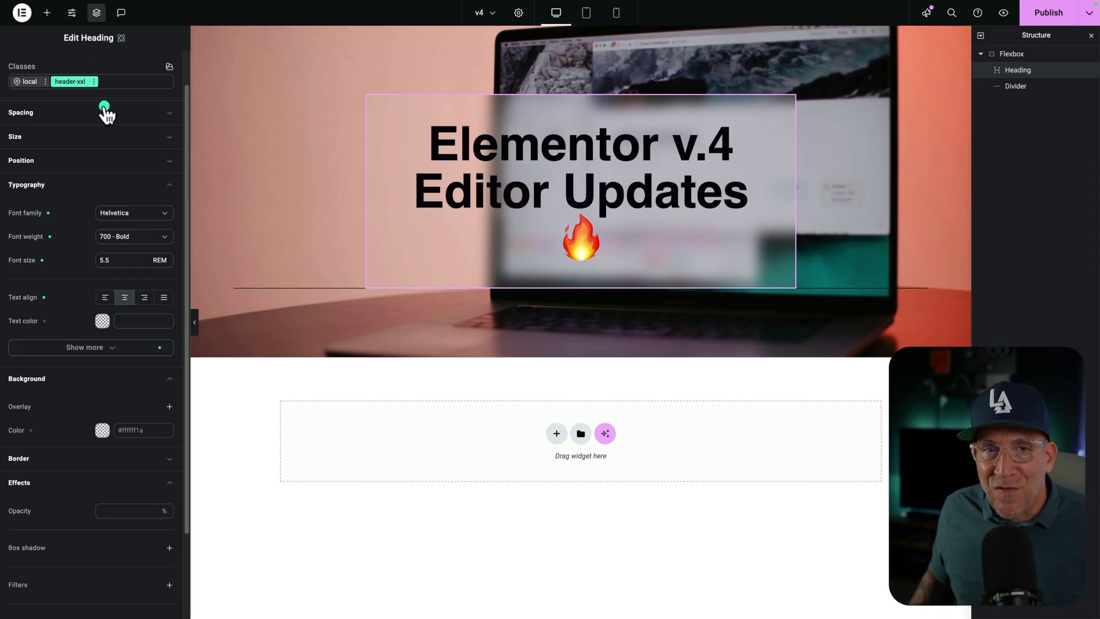
scroll(70, 57, "up", 1)
Step: Add a blank attribute entry with empty Name and Value under the heading's General Attributes
left_click(60, 63)
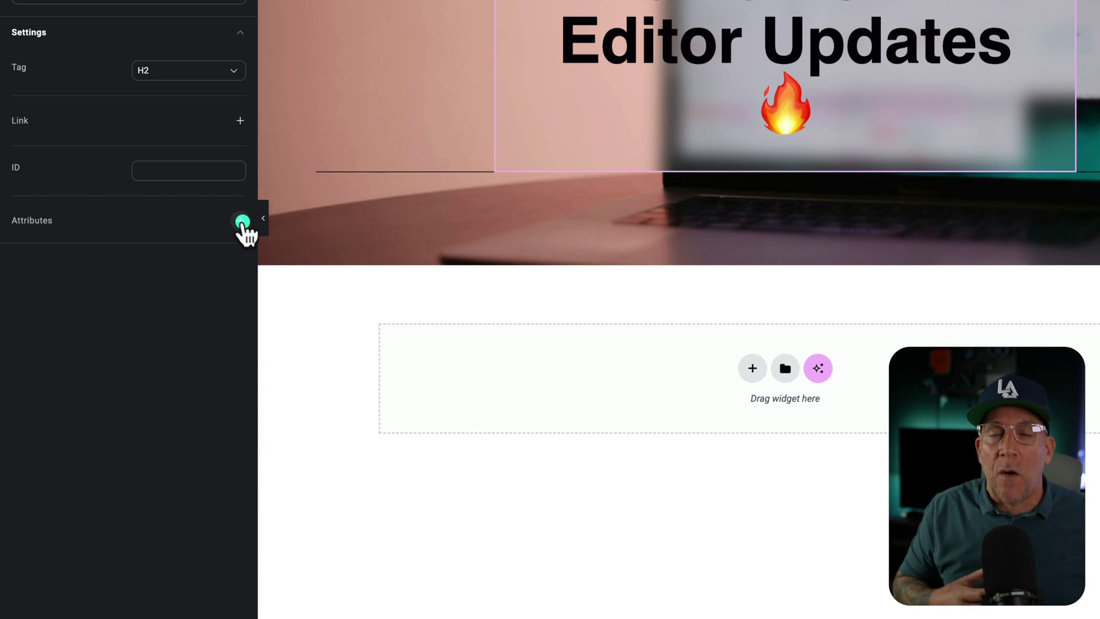
left_click(241, 221)
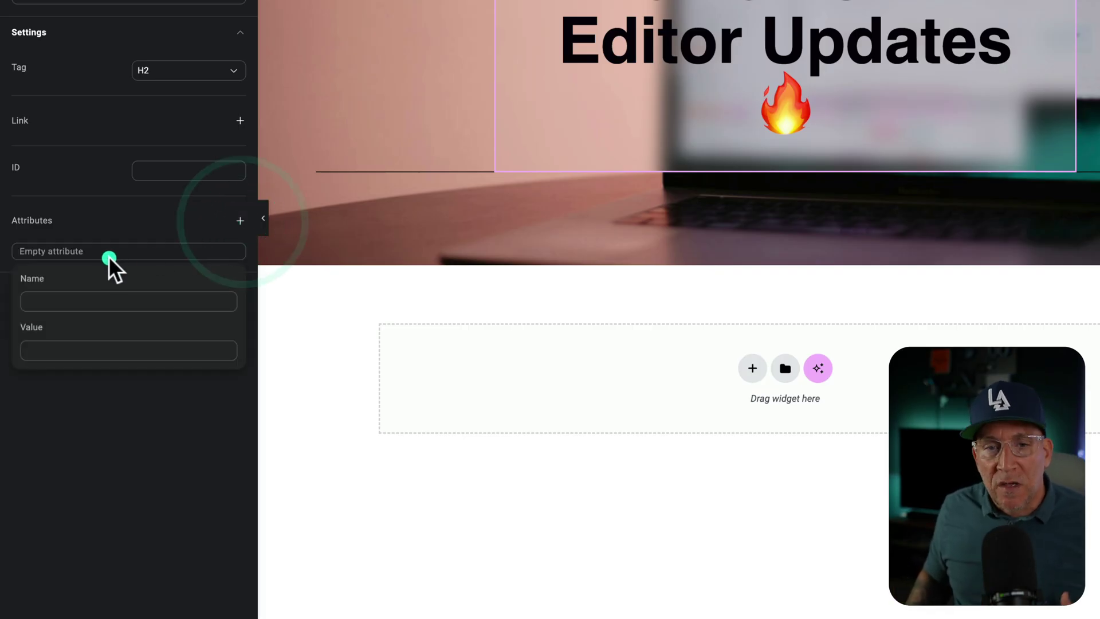